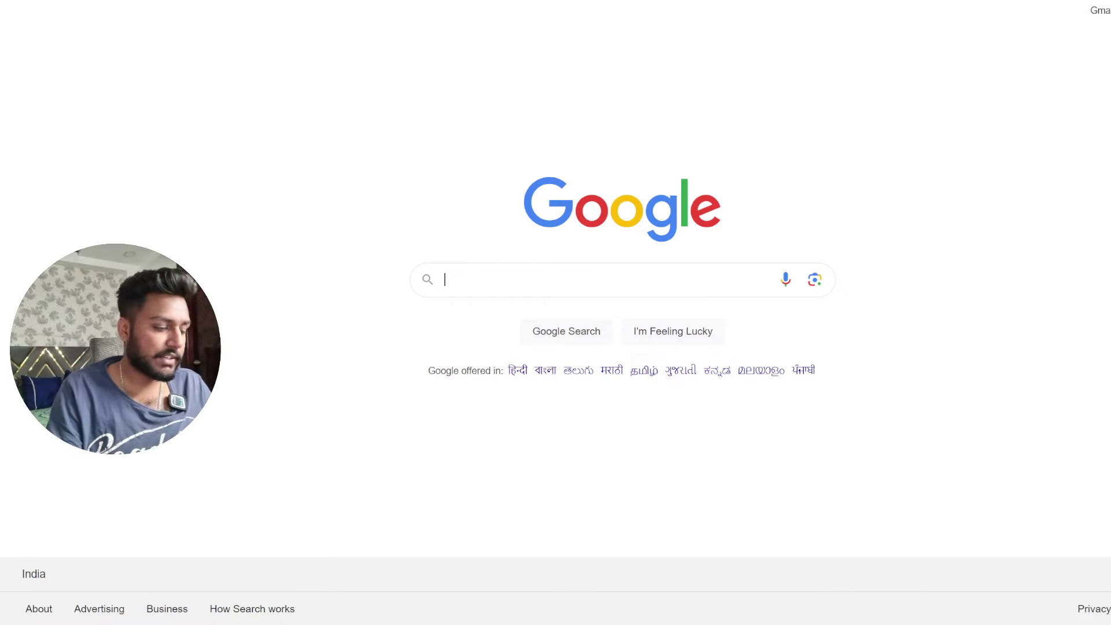
Step: Search Google for "online note pad" and open the Online Notepad editor
{"action": "type", "text": "online note pad"}
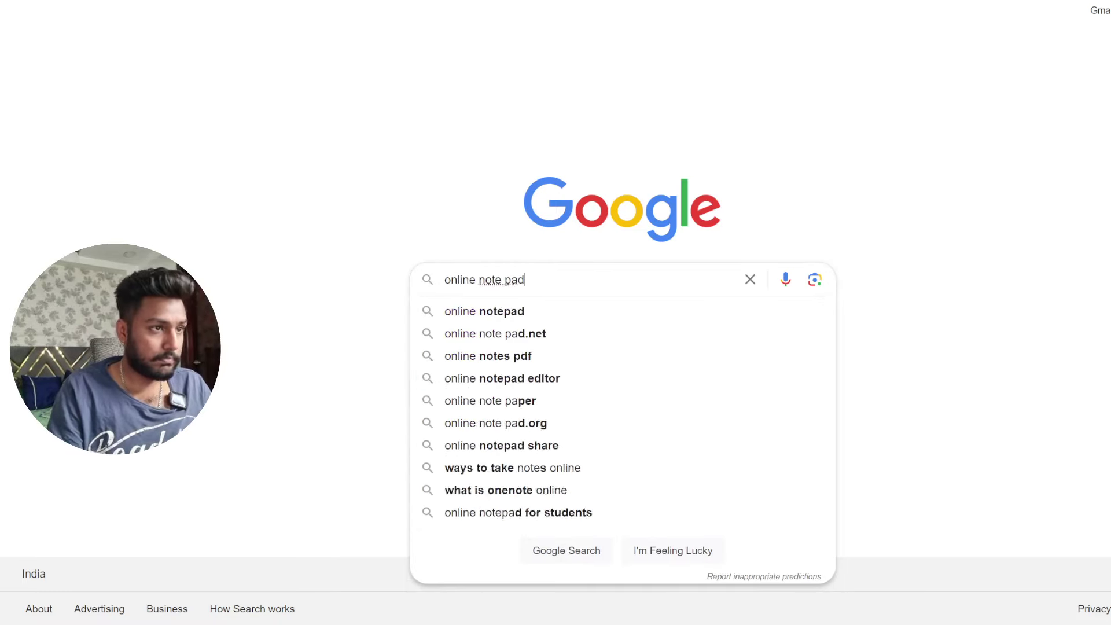
{"action": "key", "text": "Return"}
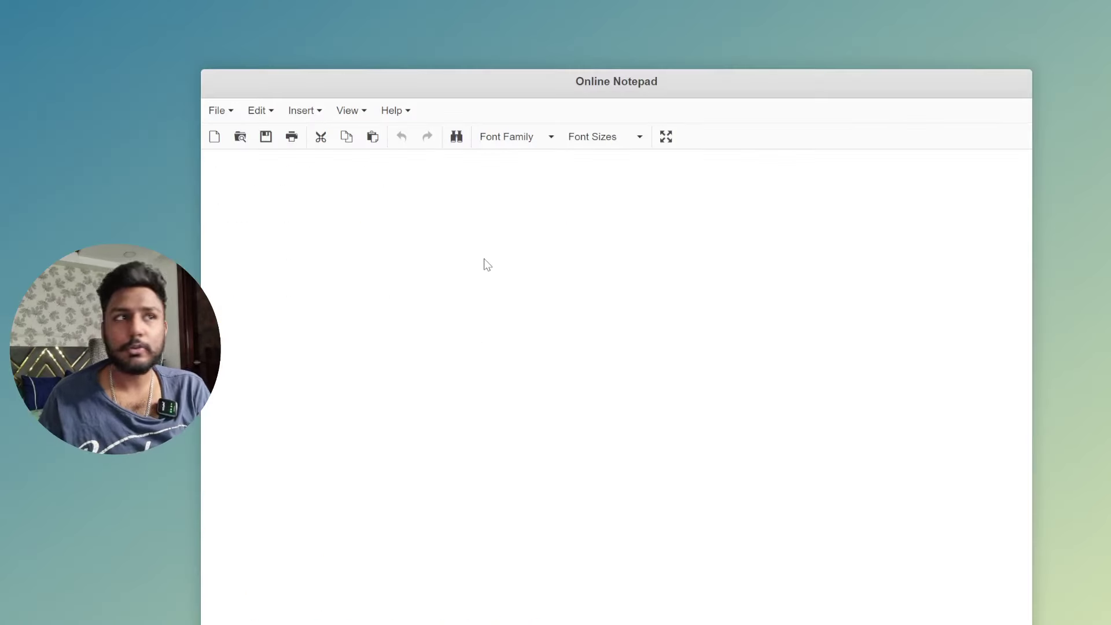
Step: Write "Legit Business -> Google Wants This" as the first line of the blank note
{"action": "left_click", "coordinate": [280, 181]}
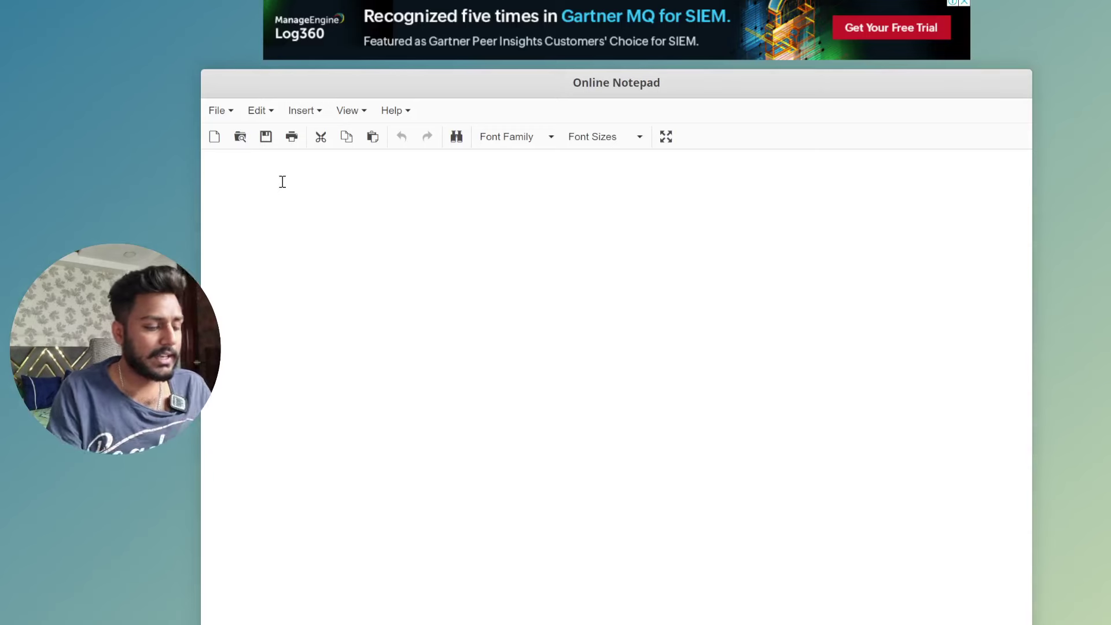
{"action": "type", "text": "Legit Business"}
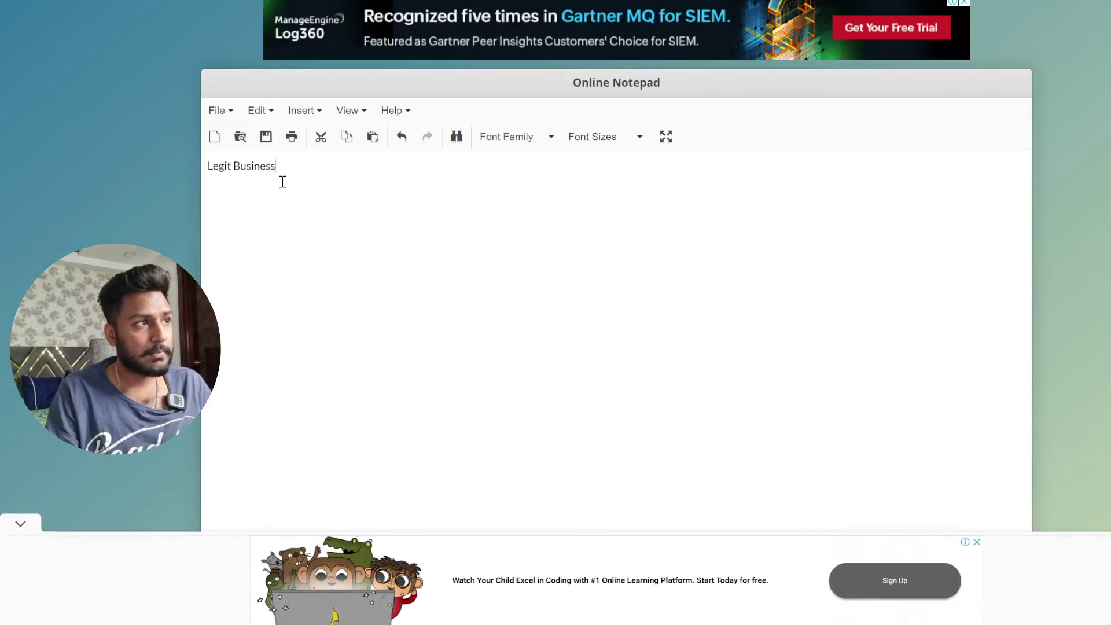
{"action": "type", "text": " Run"}
{"action": "key", "text": "BackSpace"}
{"action": "key", "text": "BackSpace"}
{"action": "key", "text": "BackSpace"}
{"action": "key", "text": "BackSpace"}
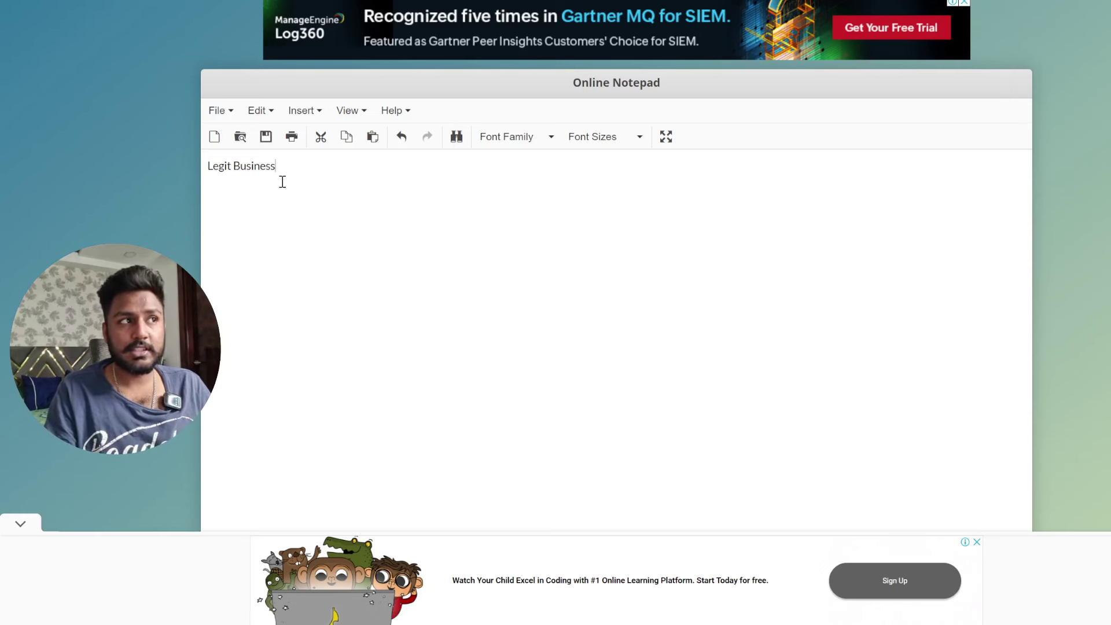
{"action": "type", "text": "-> G"}
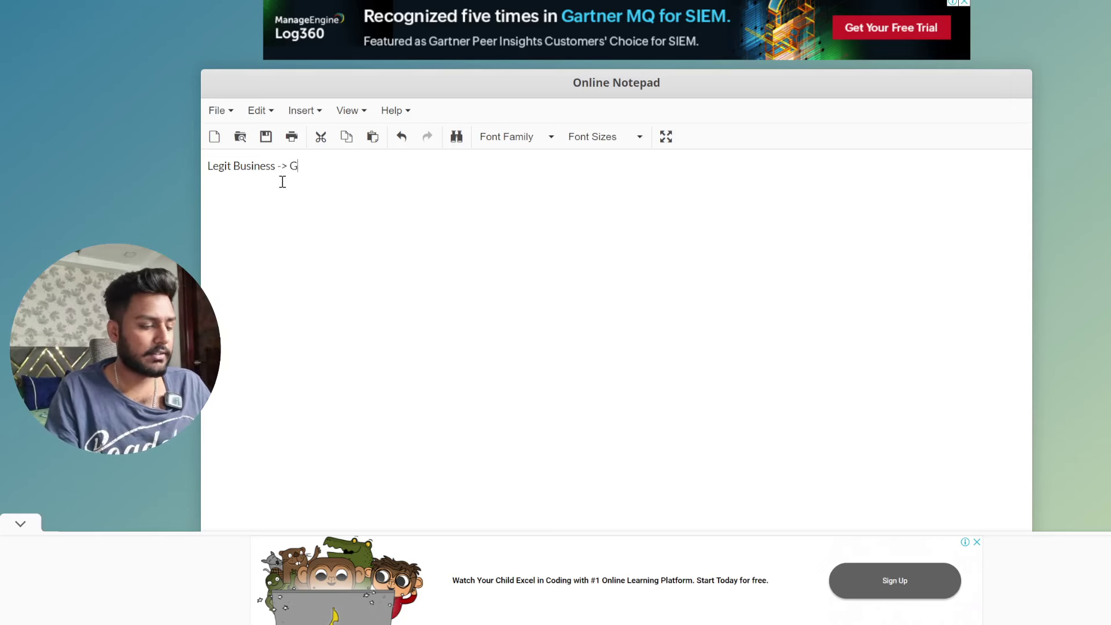
{"action": "type", "text": "oogle Wan"}
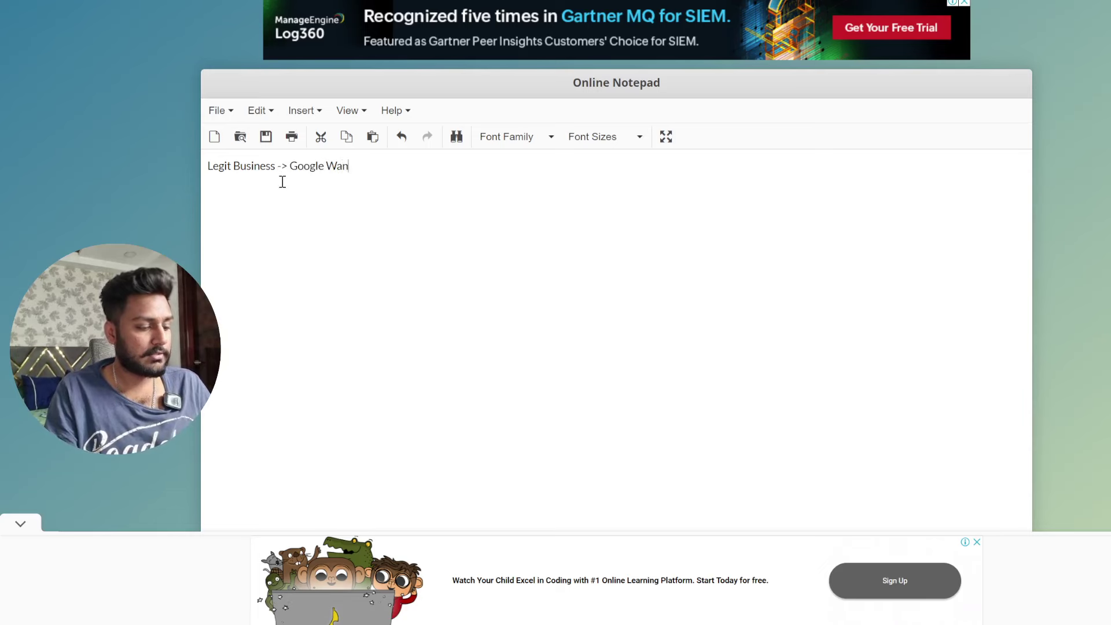
{"action": "type", "text": "ts This"}
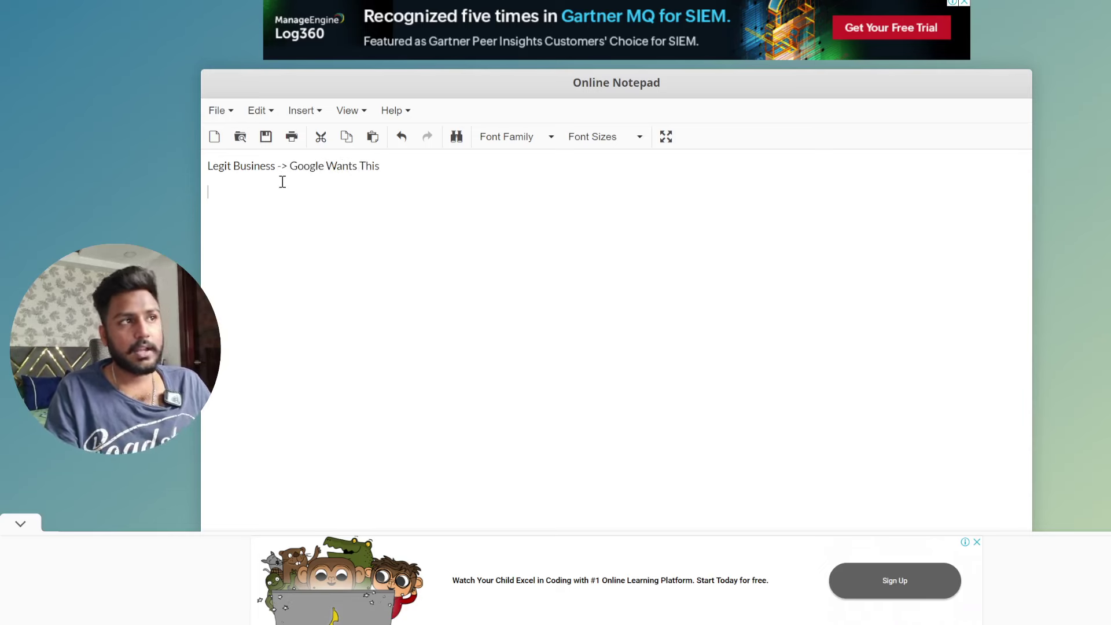
Step: Add the line "Account Setup-> Indivual Verification" below the first line, leaving a gap between them
{"action": "key", "text": "Return"}
{"action": "key", "text": "Return"}
{"action": "type", "text": "A"}
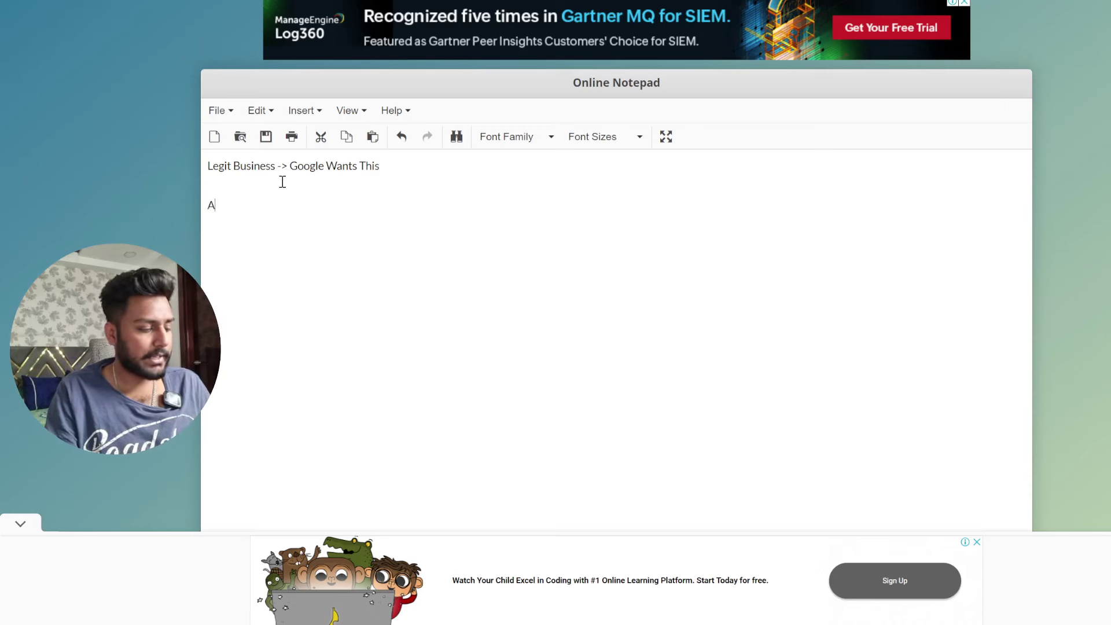
{"action": "type", "text": "ccount Setuo"}
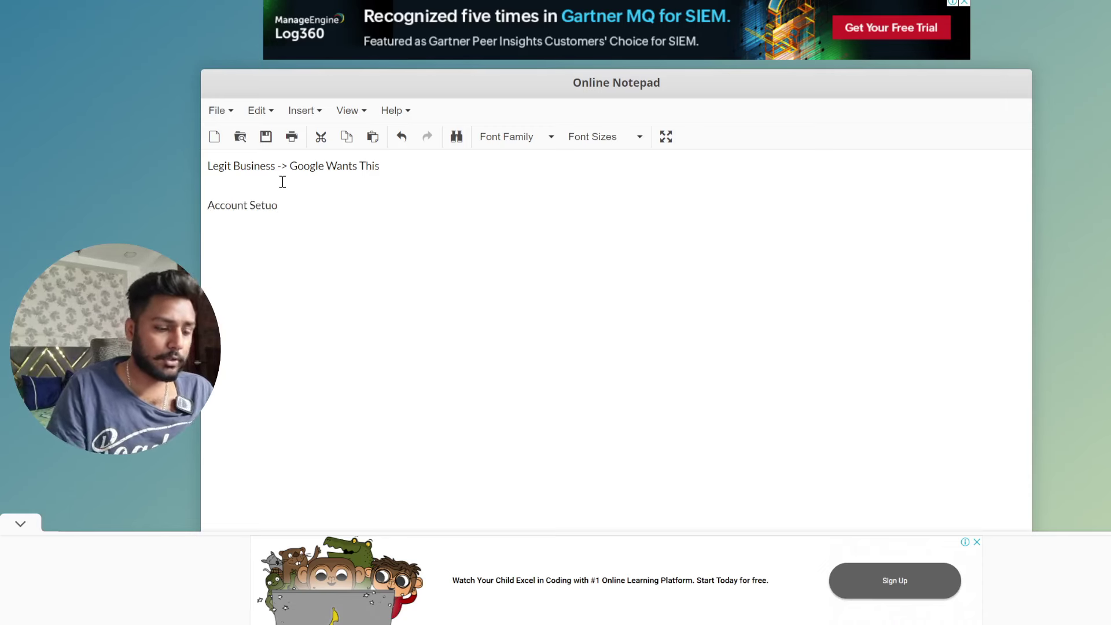
{"action": "key", "text": "BackSpace"}
{"action": "type", "text": "p->"}
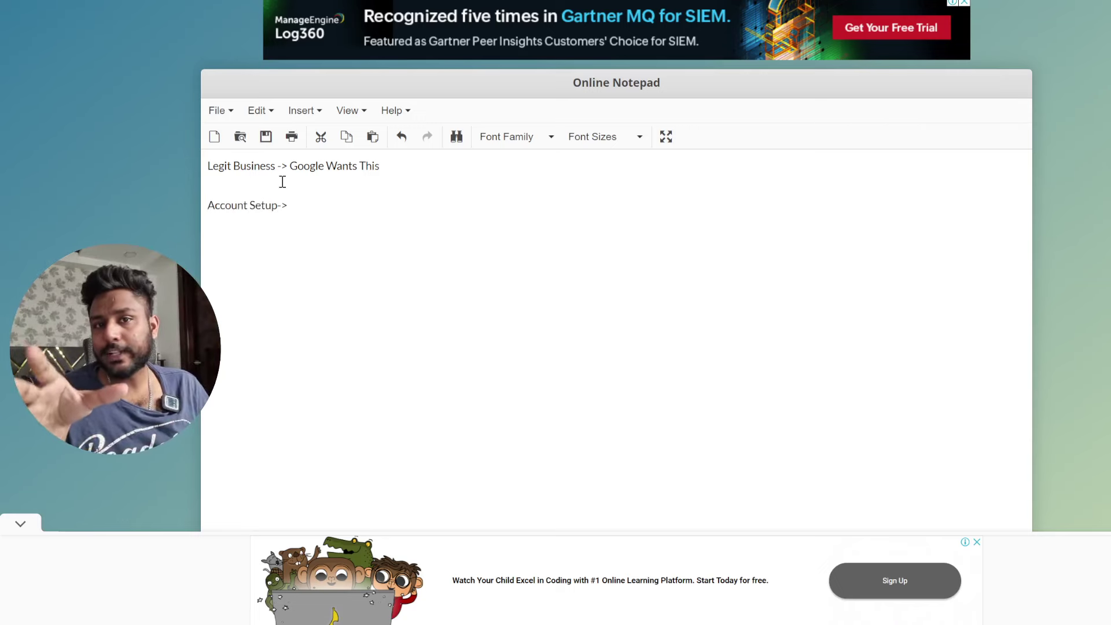
{"action": "type", "text": " Indivual"}
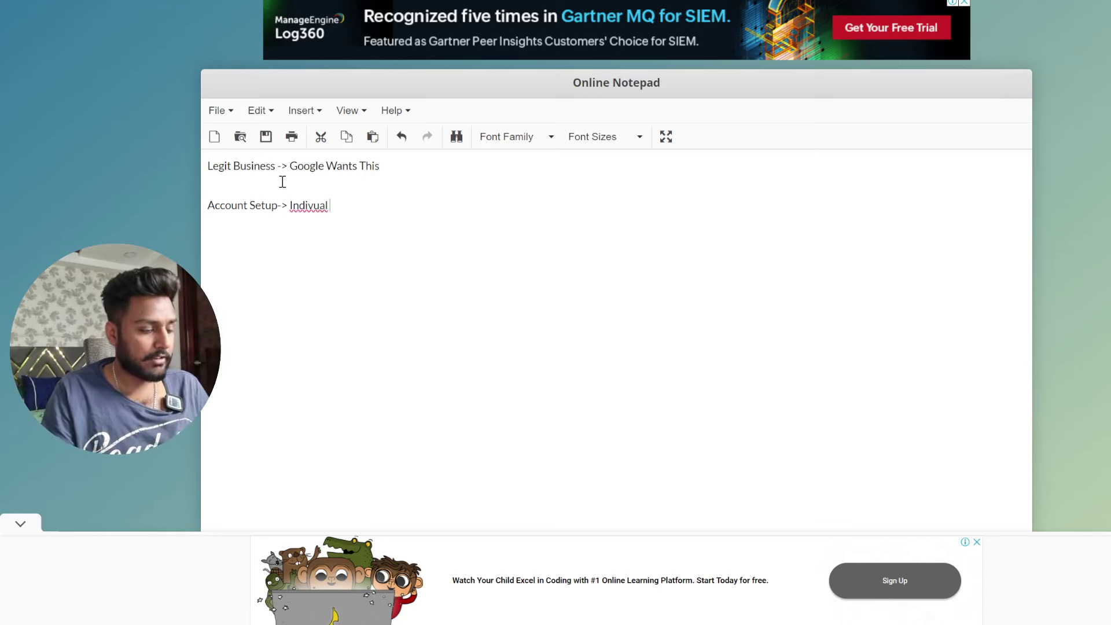
{"action": "type", "text": " Verification"}
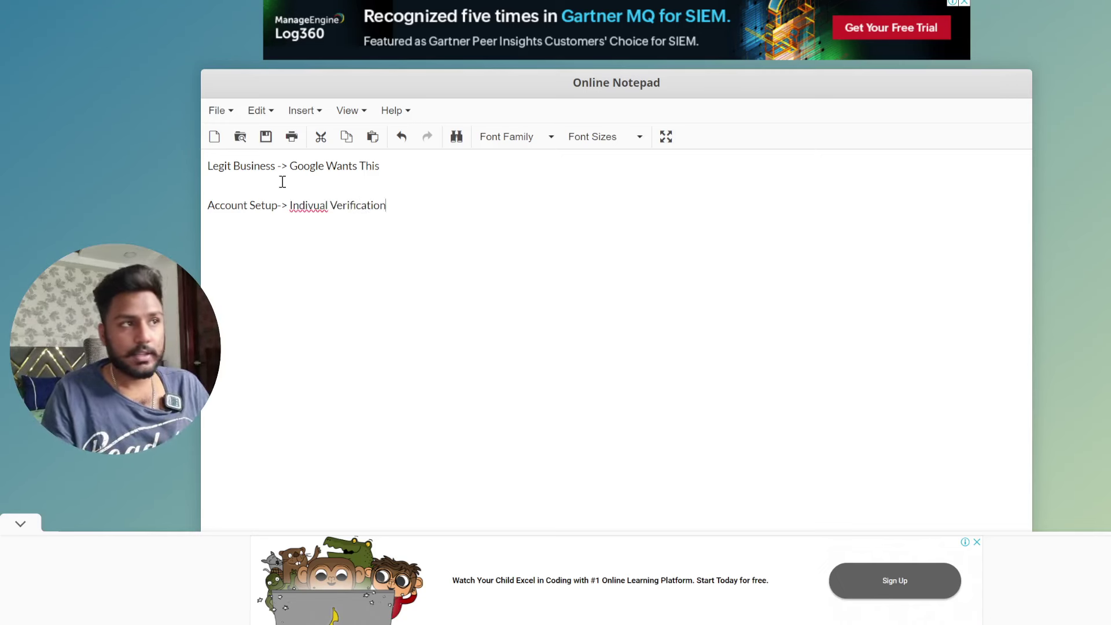
Step: Correct the misspelled word before "Verification" in the Account Setup line to "Individual"
{"action": "right_click", "coordinate": [317, 204]}
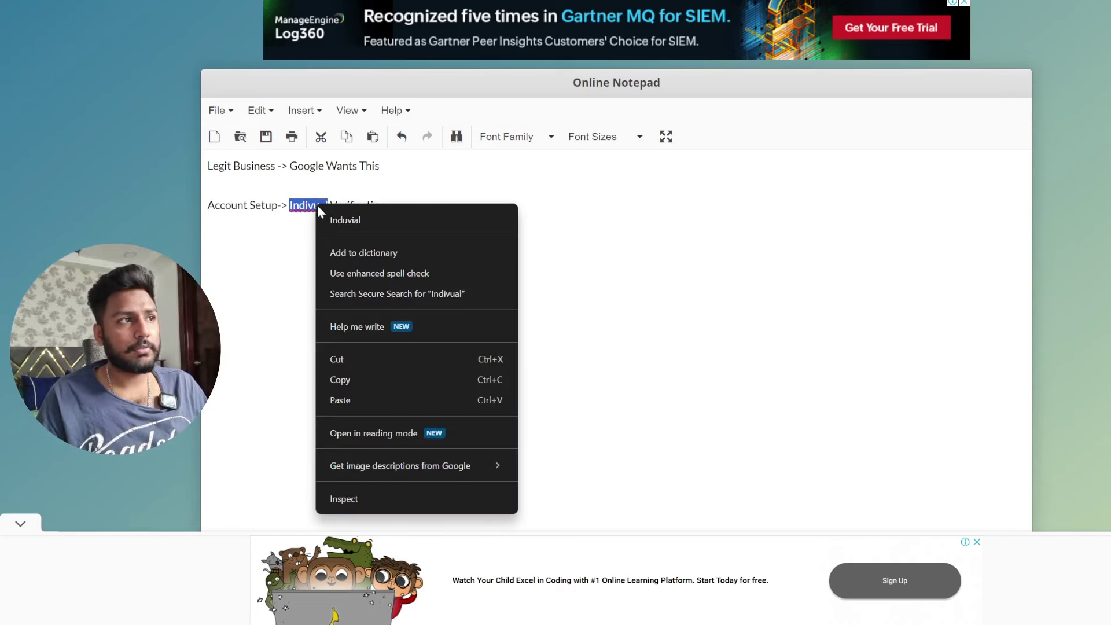
{"action": "left_click", "coordinate": [331, 218]}
{"action": "key", "text": "BackSpace"}
{"action": "key", "text": "BackSpace"}
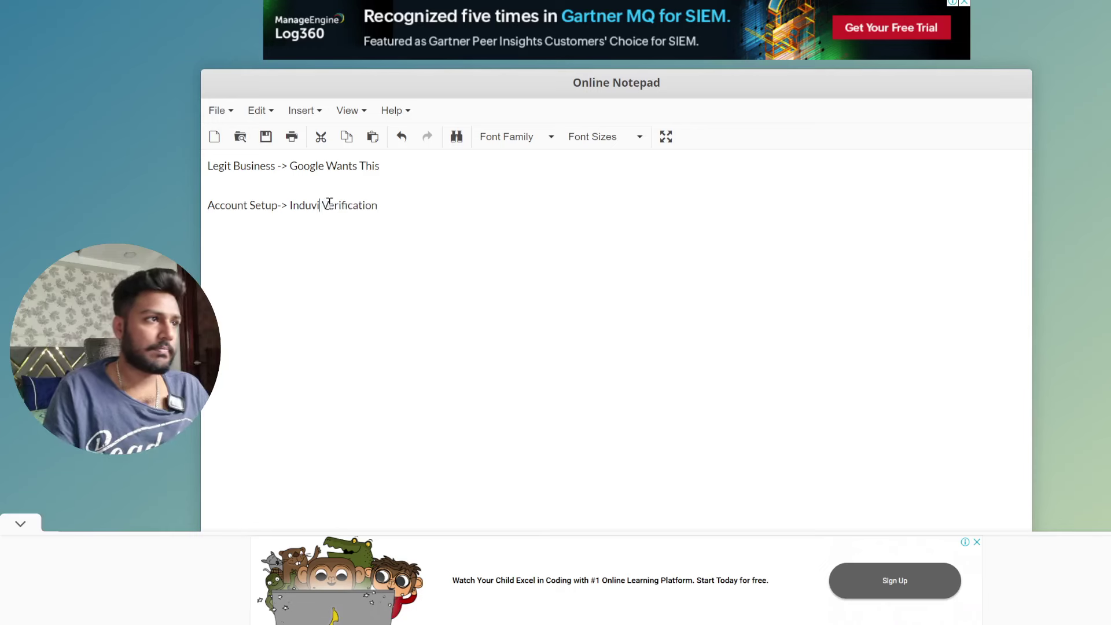
{"action": "type", "text": "dual"}
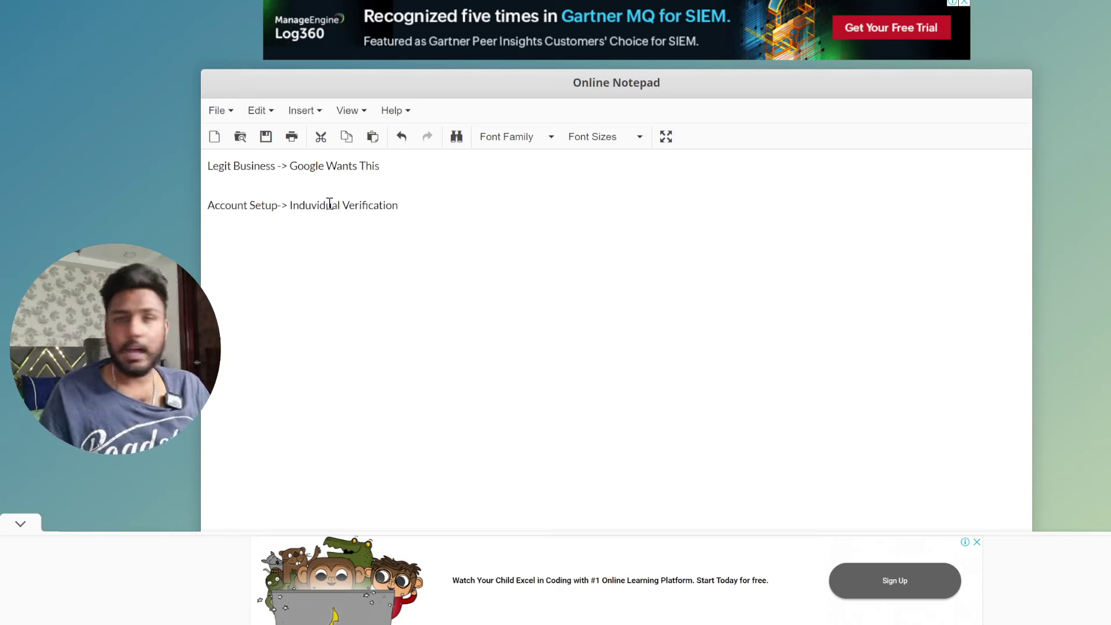
{"action": "right_click", "coordinate": [297, 209]}
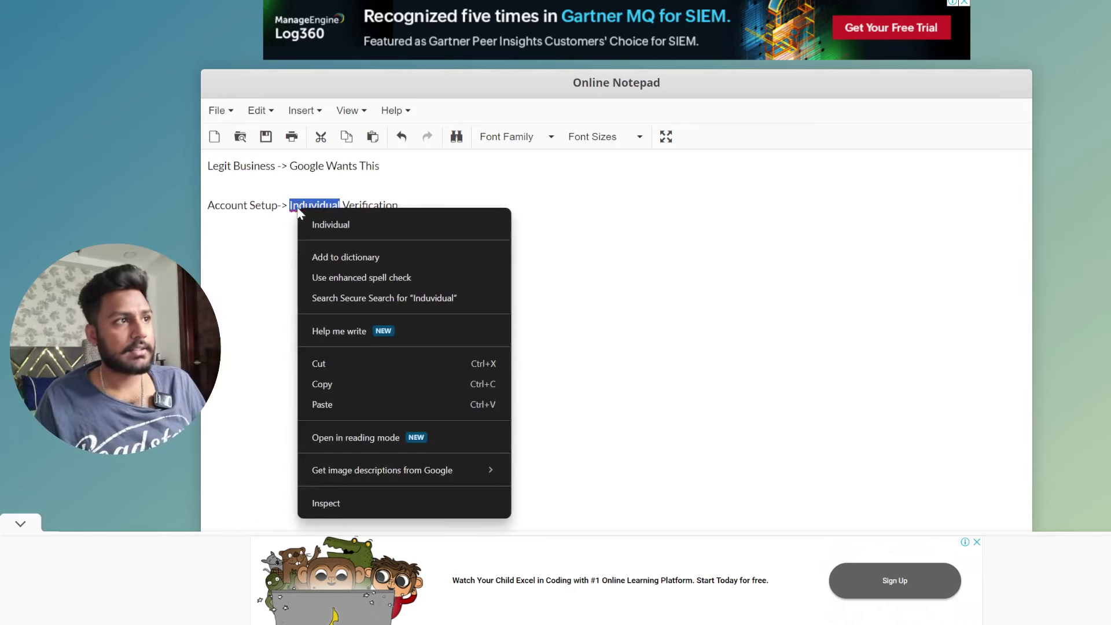
{"action": "left_click", "coordinate": [322, 224]}
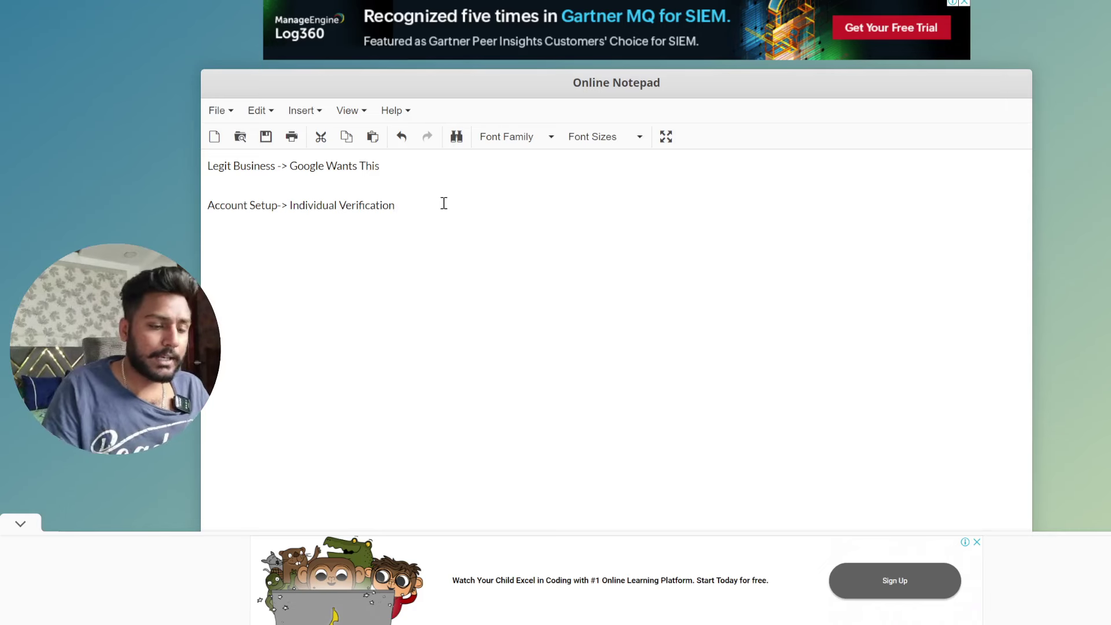
Step: Add "Indian" directly under the Account Setup line and leave space below it
{"action": "key", "text": "Return"}
{"action": "type", "text": "Indian"}
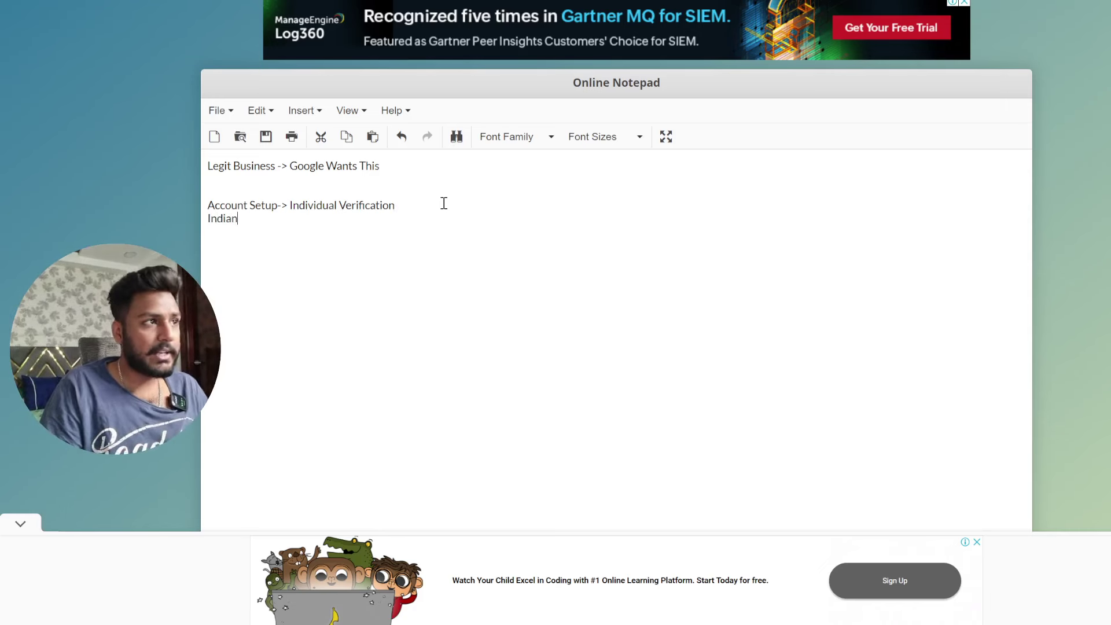
{"action": "key", "text": "Return"}
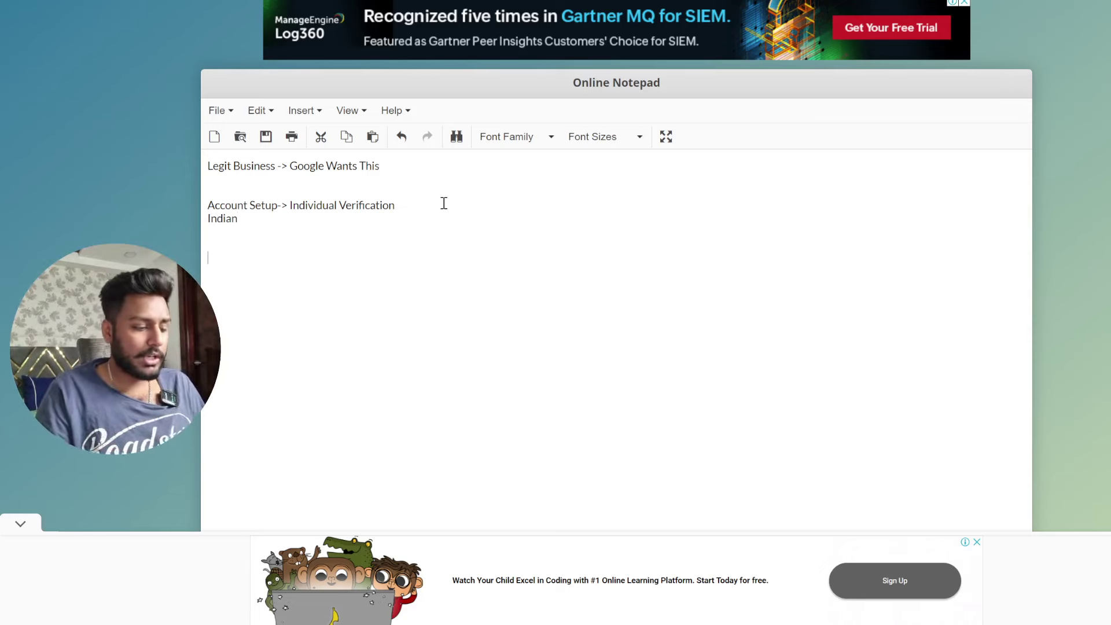
Step: Add a "BOV:" heading to the note with the lines "Indian" and "Indian Company :" beneath it
{"action": "type", "text": "BOV"}
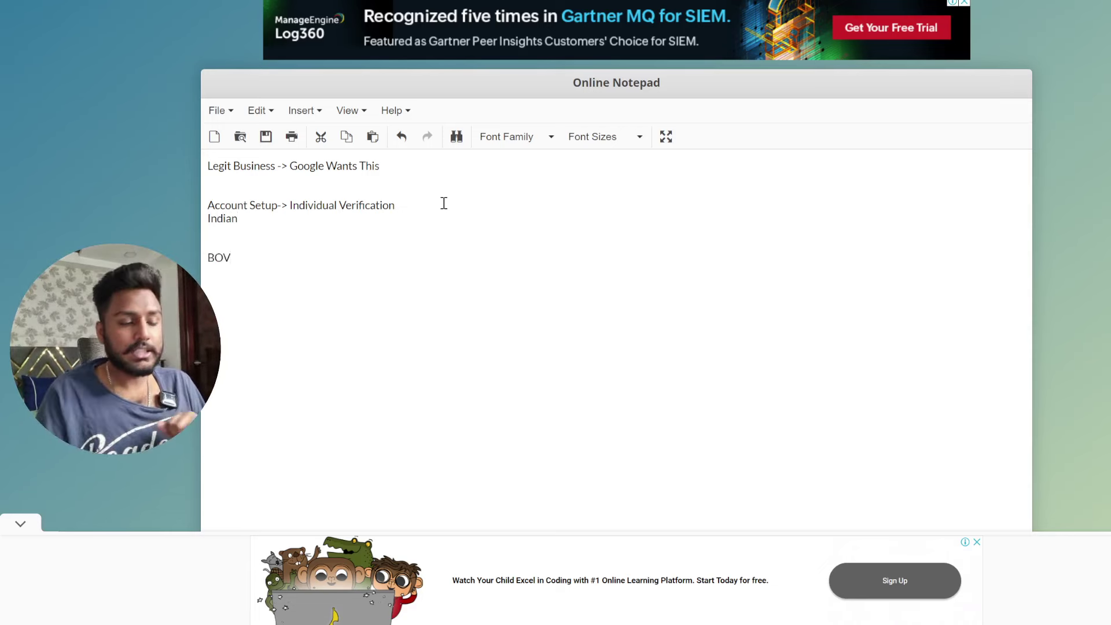
{"action": "type", "text": ":"}
{"action": "key", "text": "Return"}
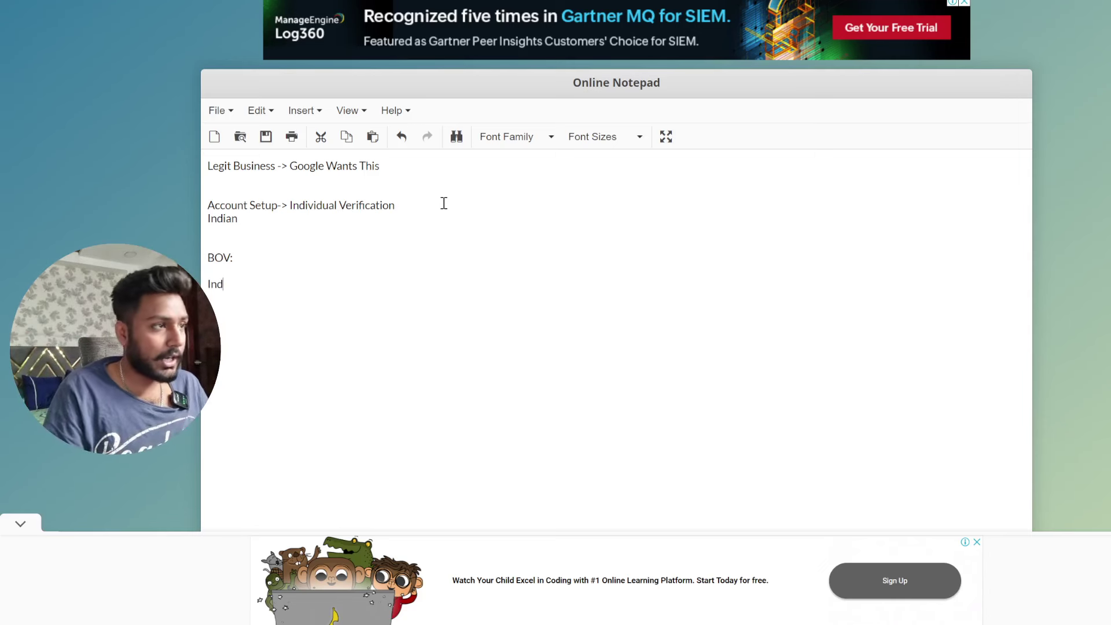
{"action": "type", "text": "ian"}
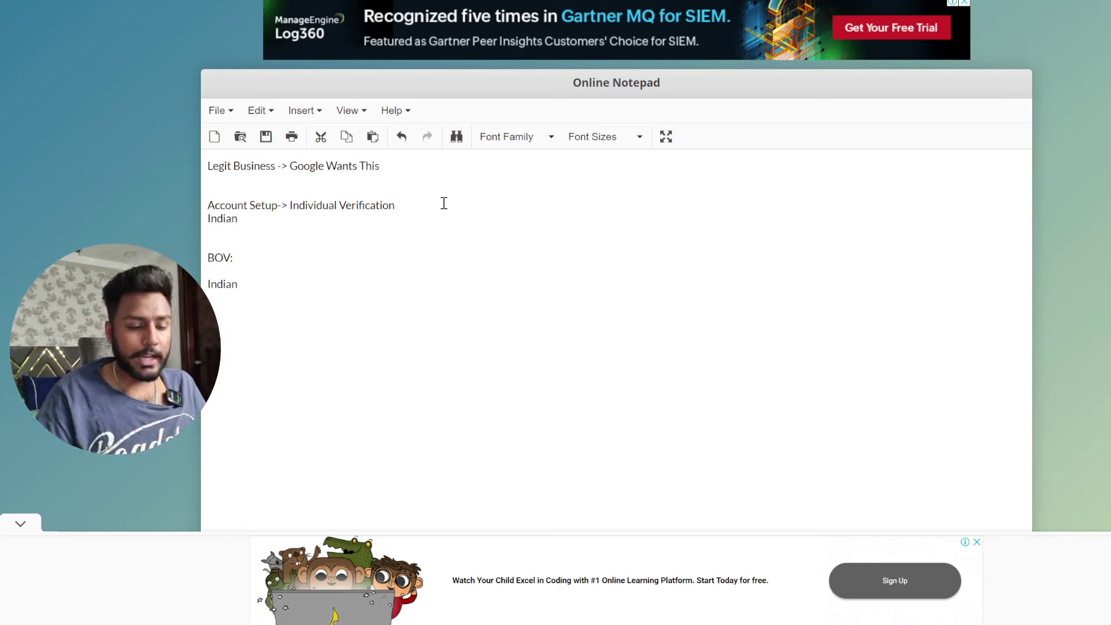
{"action": "key", "text": "Return"}
{"action": "type", "text": "Indian Company : "}
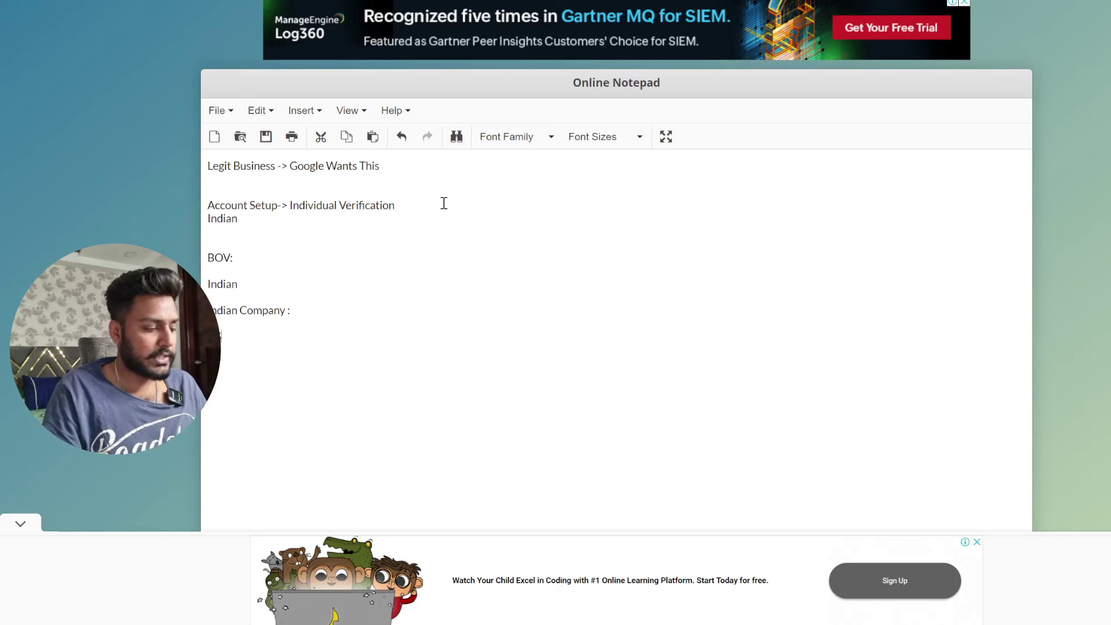
Step: Add the line "USA Company Contact -> Letter Head Contract Or Aggreement" below the Indian Company line
{"action": "type", "text": " Company "}
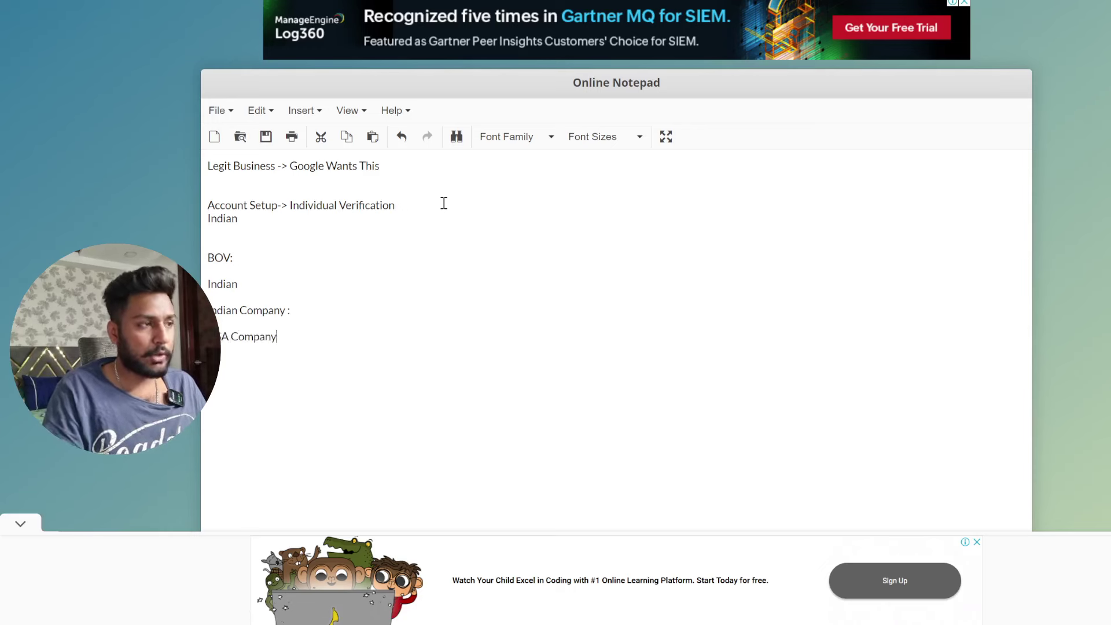
{"action": "type", "text": " C"}
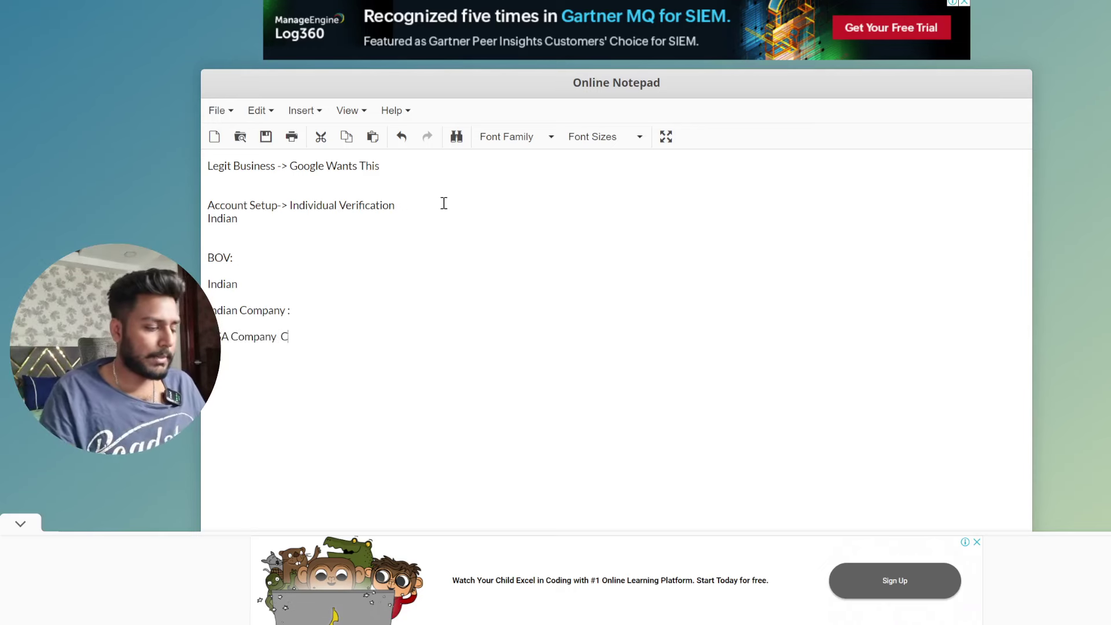
{"action": "type", "text": "ontact "}
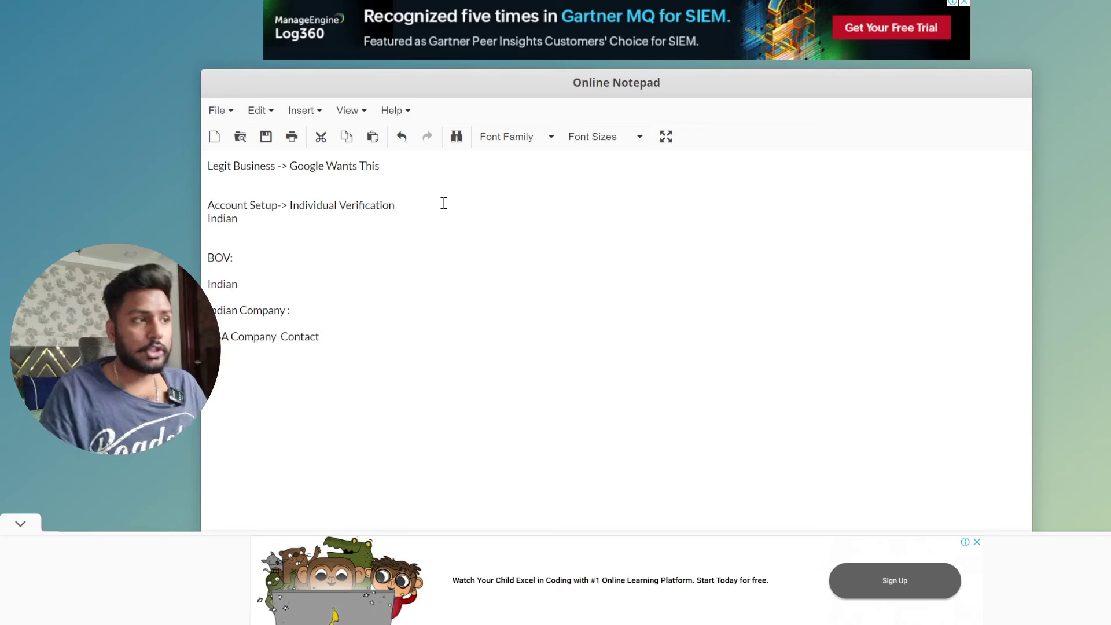
{"action": "type", "text": "->"}
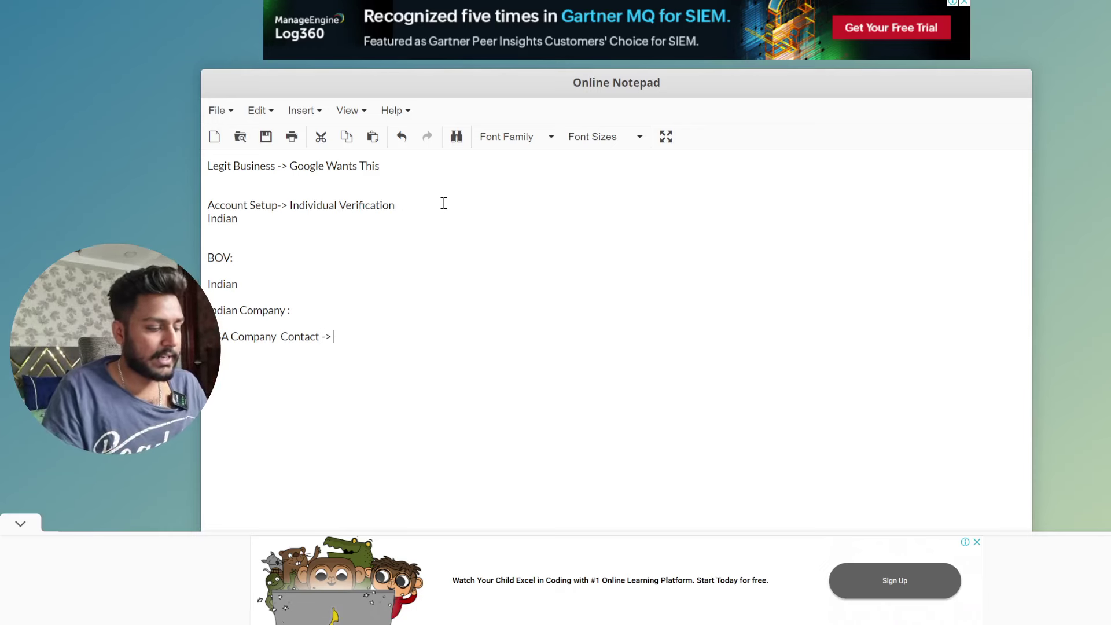
{"action": "type", "text": " Letter HEad"}
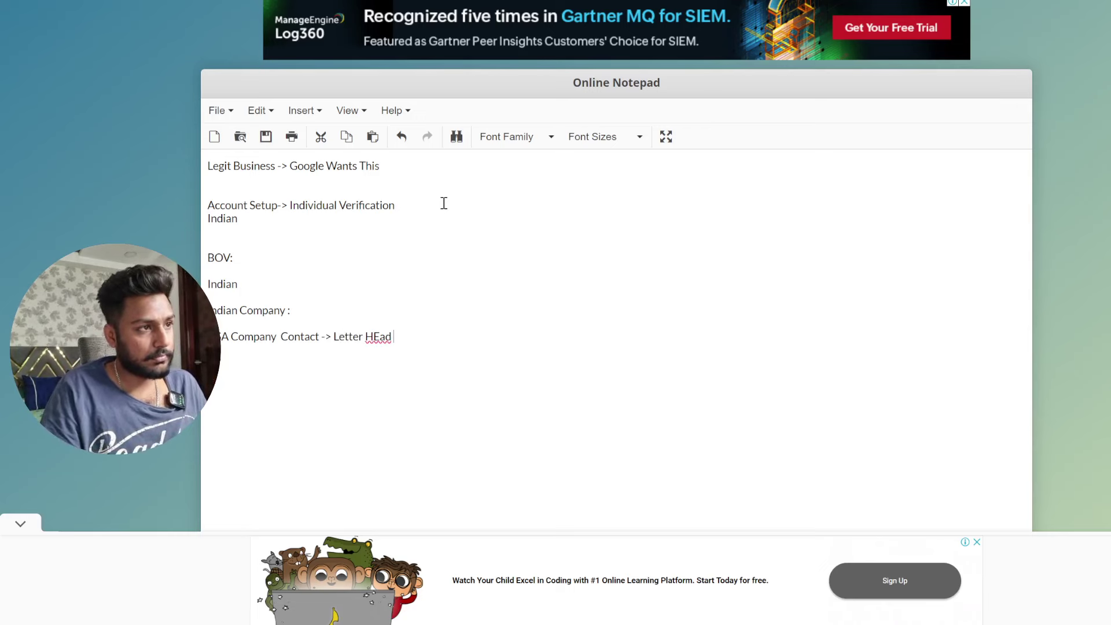
{"action": "key", "text": "BackSpace"}
{"action": "key", "text": "BackSpace"}
{"action": "key", "text": "BackSpace"}
{"action": "key", "text": "BackSpace"}
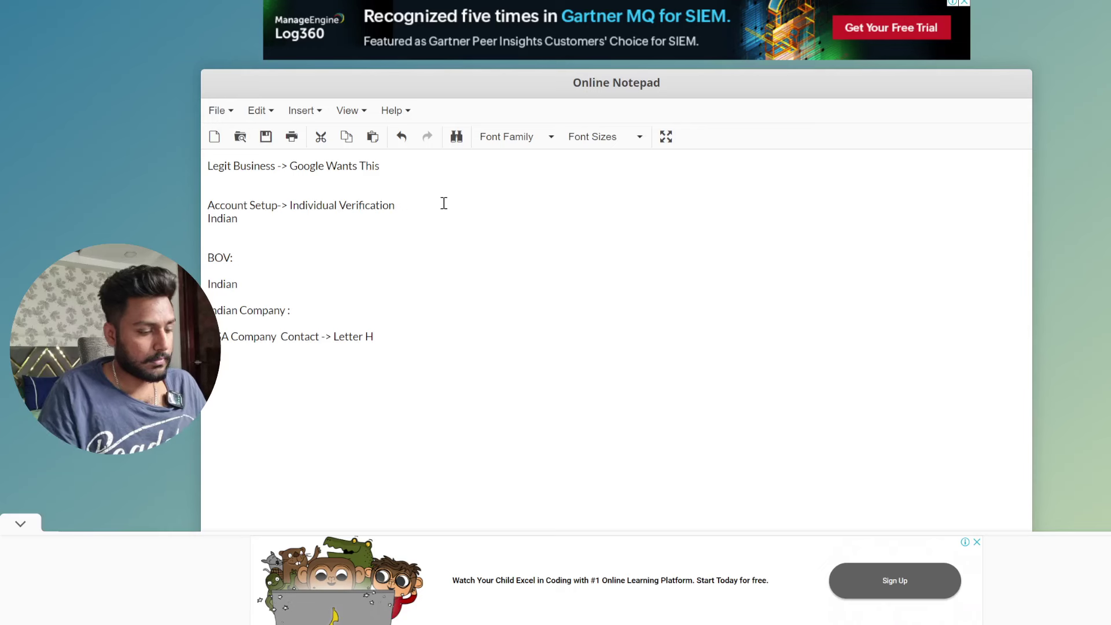
{"action": "type", "text": "ead Contract"}
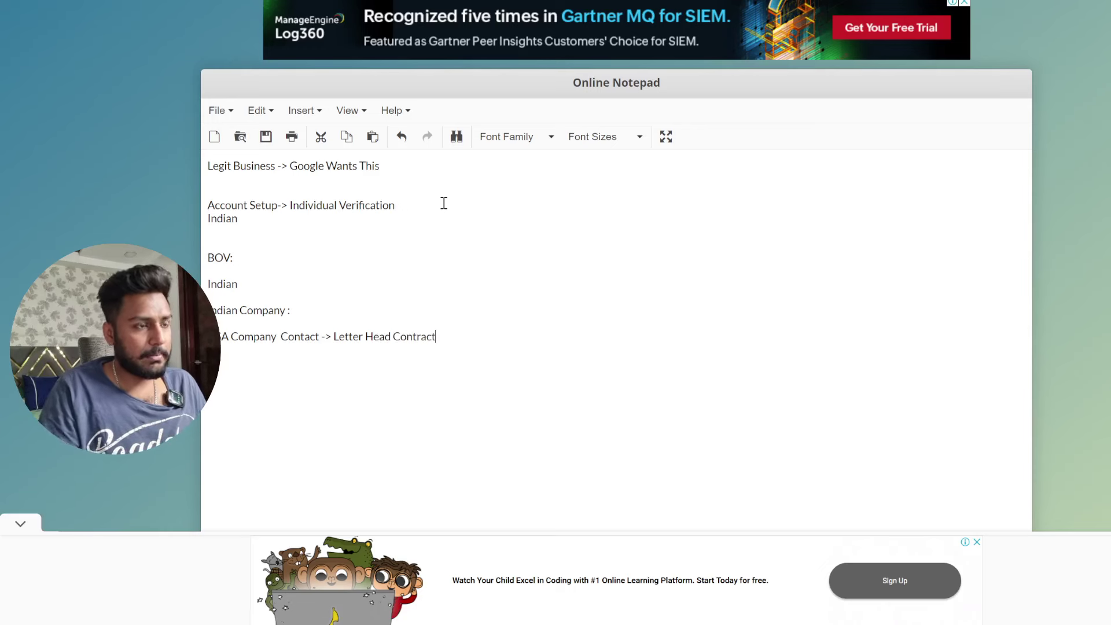
{"action": "type", "text": " Or Aggre"}
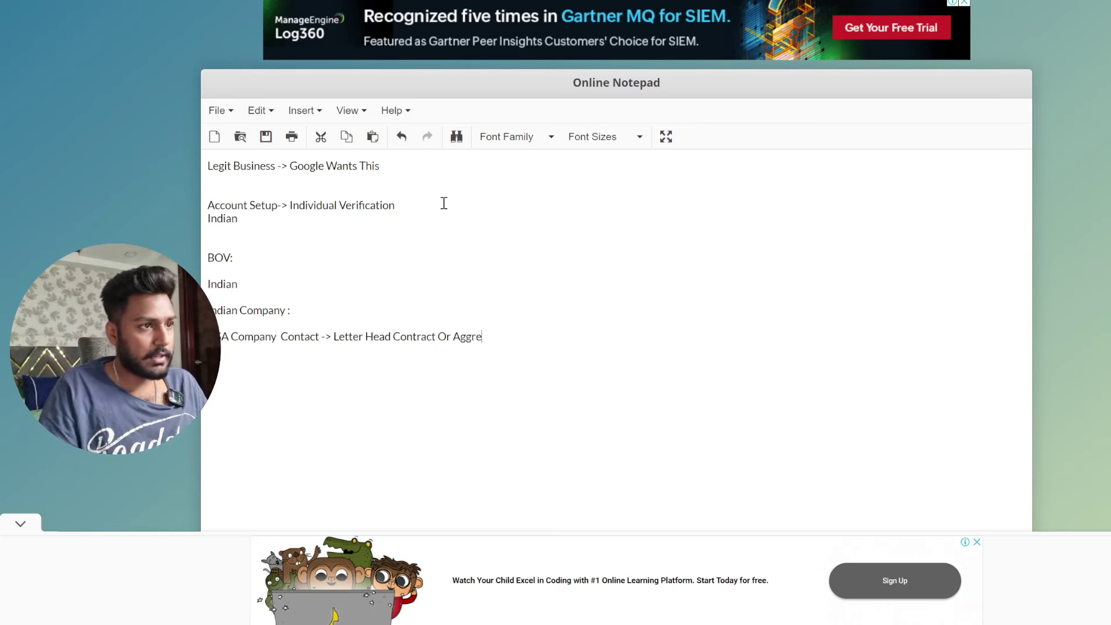
{"action": "type", "text": "ement"}
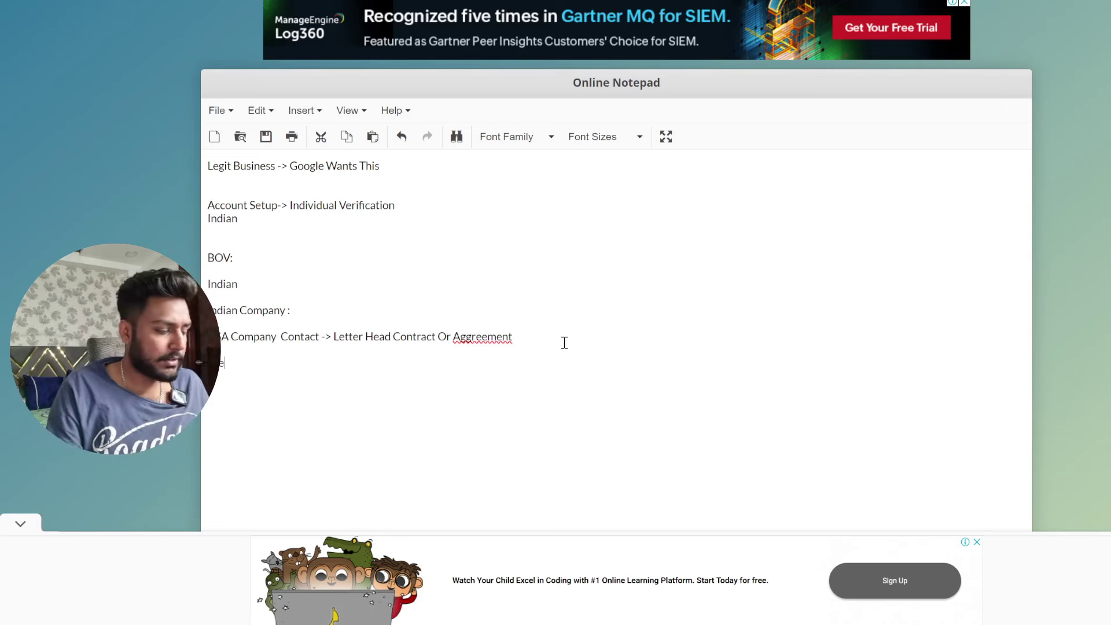
Step: Add the line "Website Disclaimer Both company address and details to be mentioned" below the USA Company line
{"action": "type", "text": "Disc"}
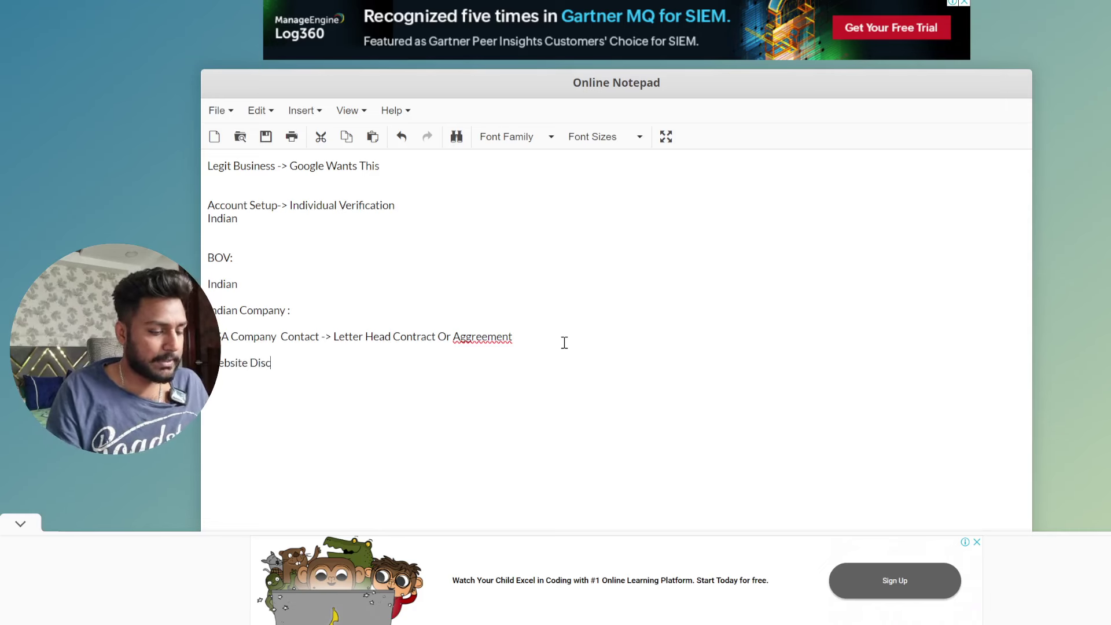
{"action": "type", "text": "laimer "}
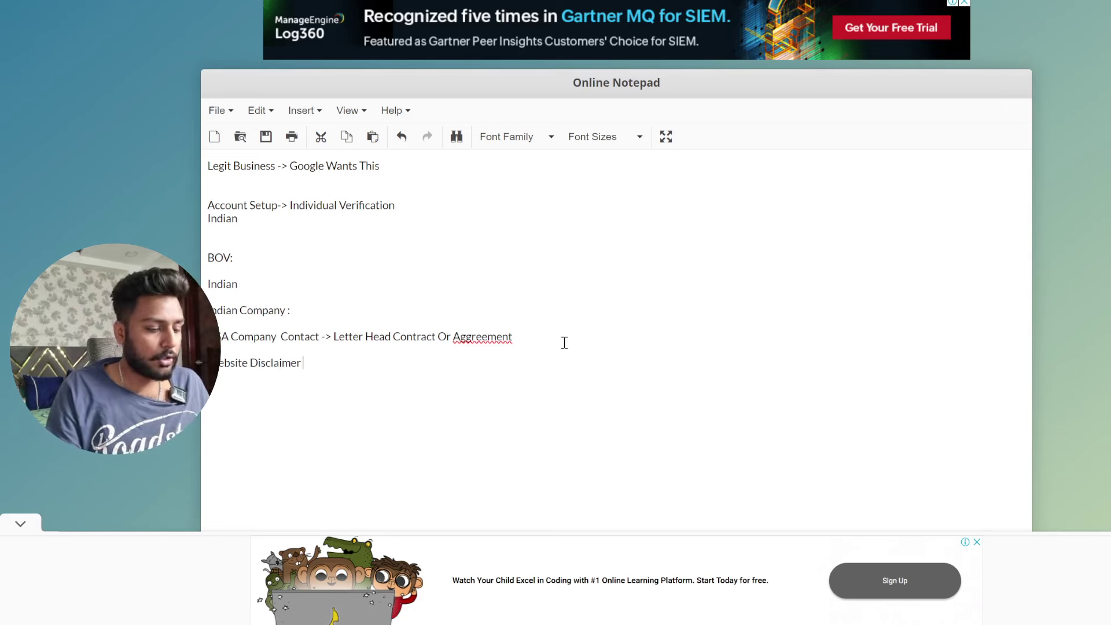
{"action": "type", "text": "Both company a"}
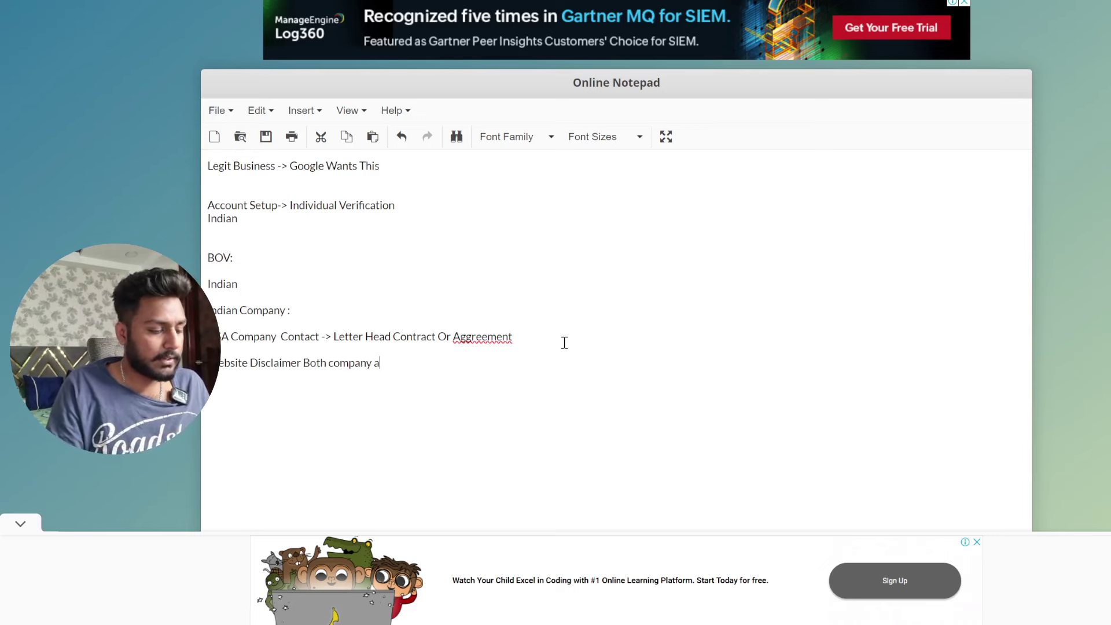
{"action": "type", "text": "ddres"}
{"action": "type", "text": "deata"}
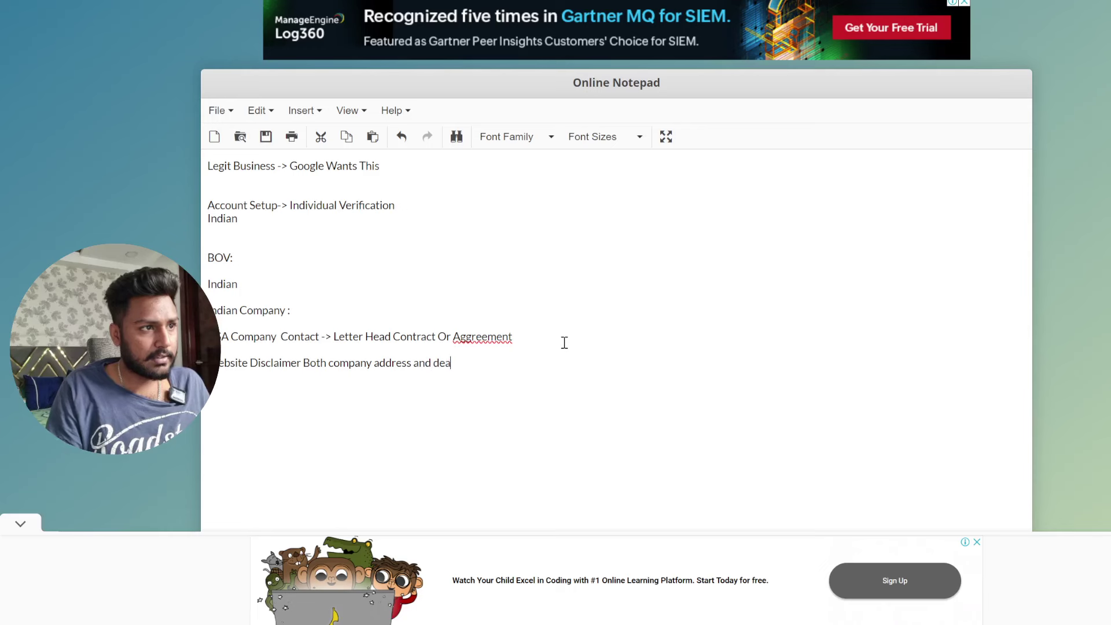
{"action": "key", "text": "BackSpace"}
{"action": "key", "text": "BackSpace"}
{"action": "key", "text": "BackSpace"}
{"action": "type", "text": "tai"}
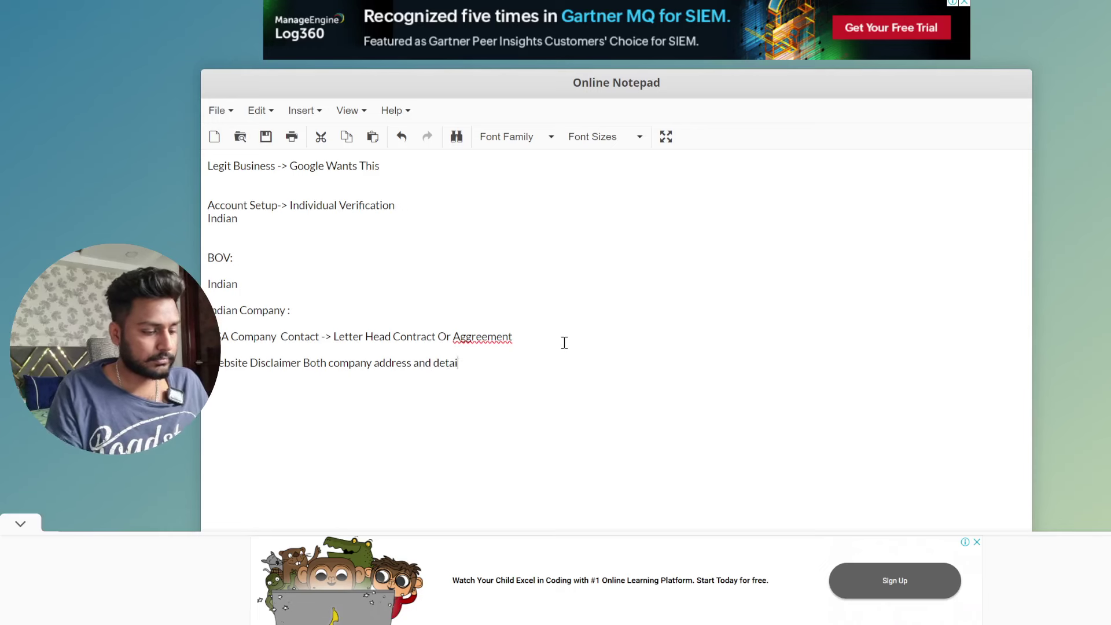
{"action": "type", "text": "ls to be mentioned"}
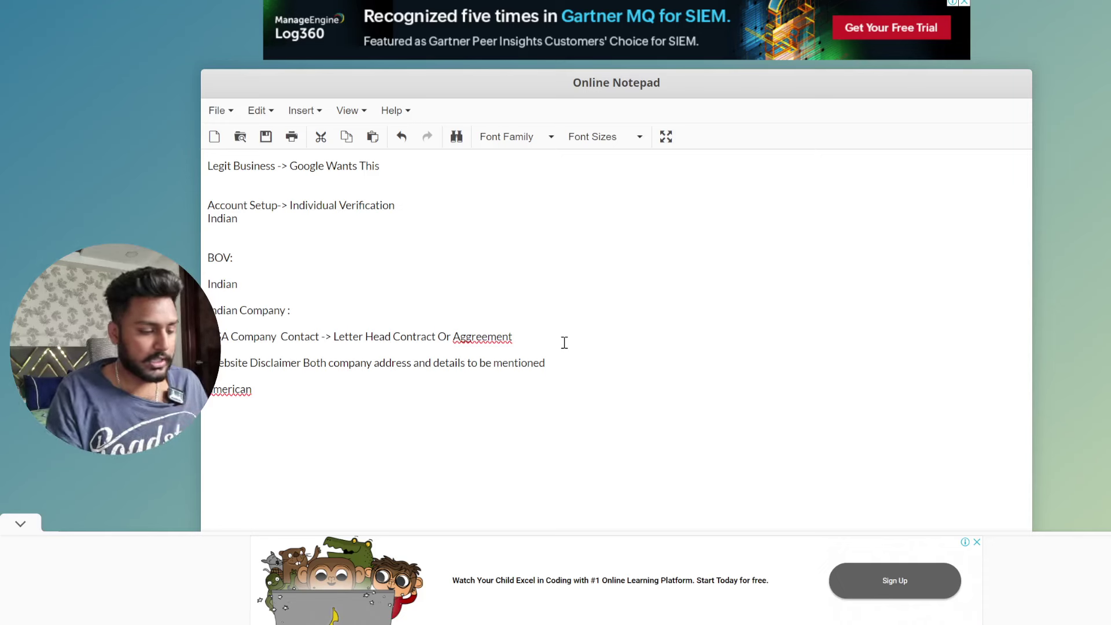
Step: Add the line "american citizen owner of the company documentation, indian company owner documentation" below the Website Disclaimer line
{"action": "type", "text": "zen o"}
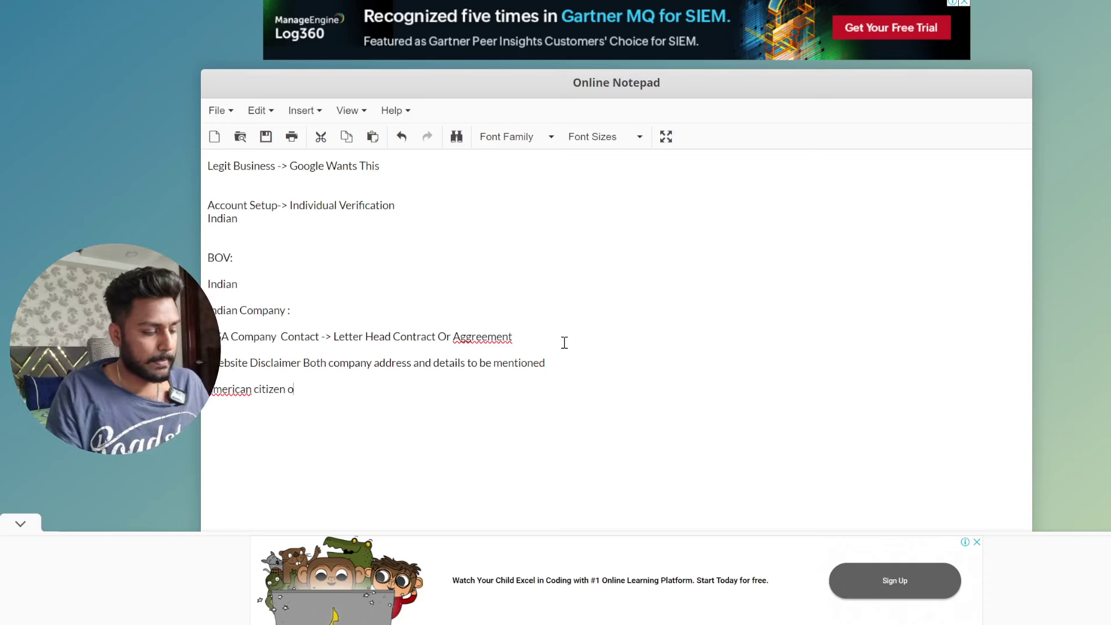
{"action": "type", "text": "wner of the company"}
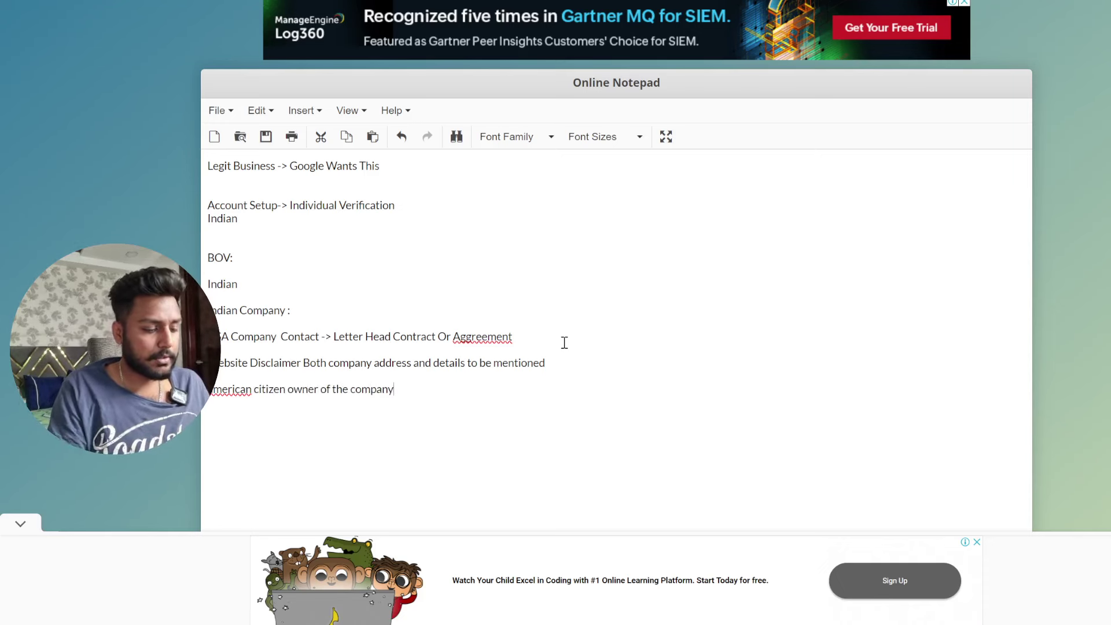
{"action": "type", "text": " documenta"}
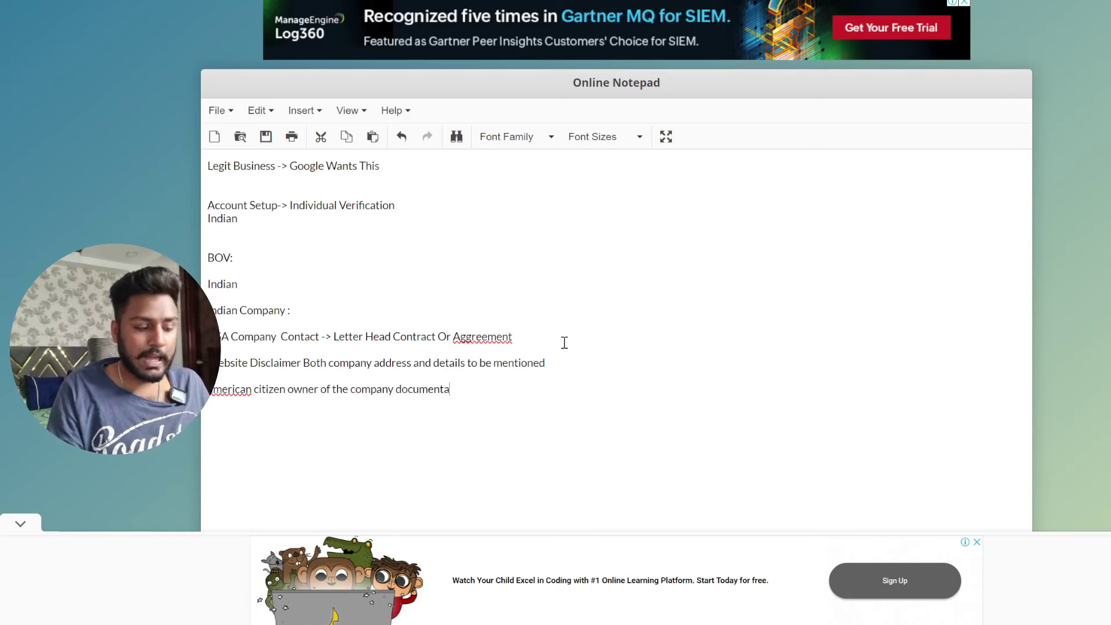
{"action": "type", "text": "tion, india"}
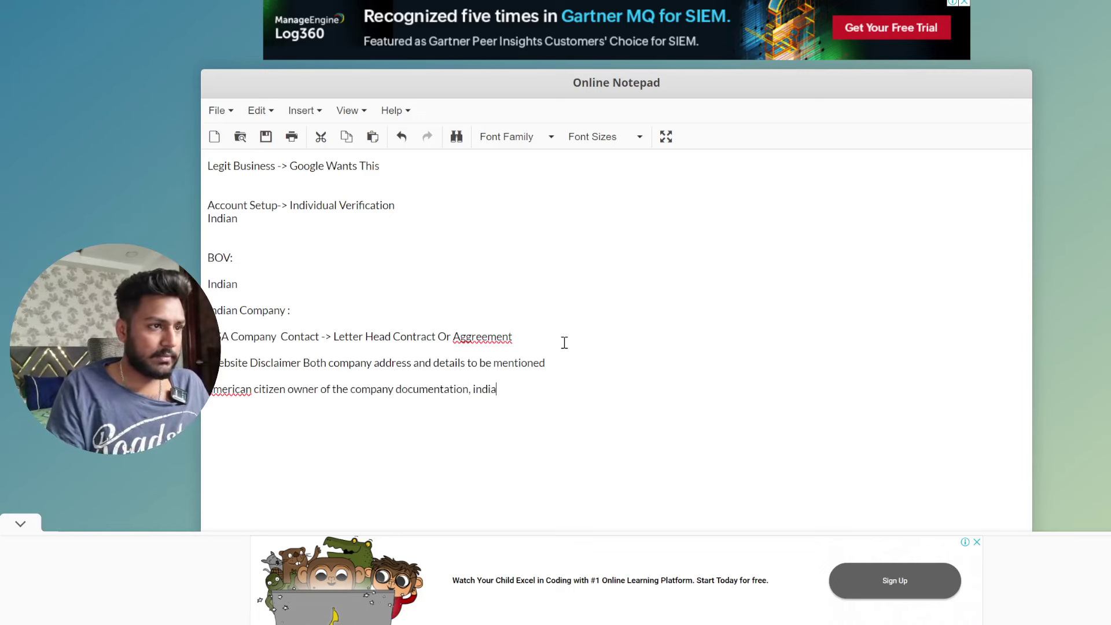
{"action": "type", "text": "n company owner docu"}
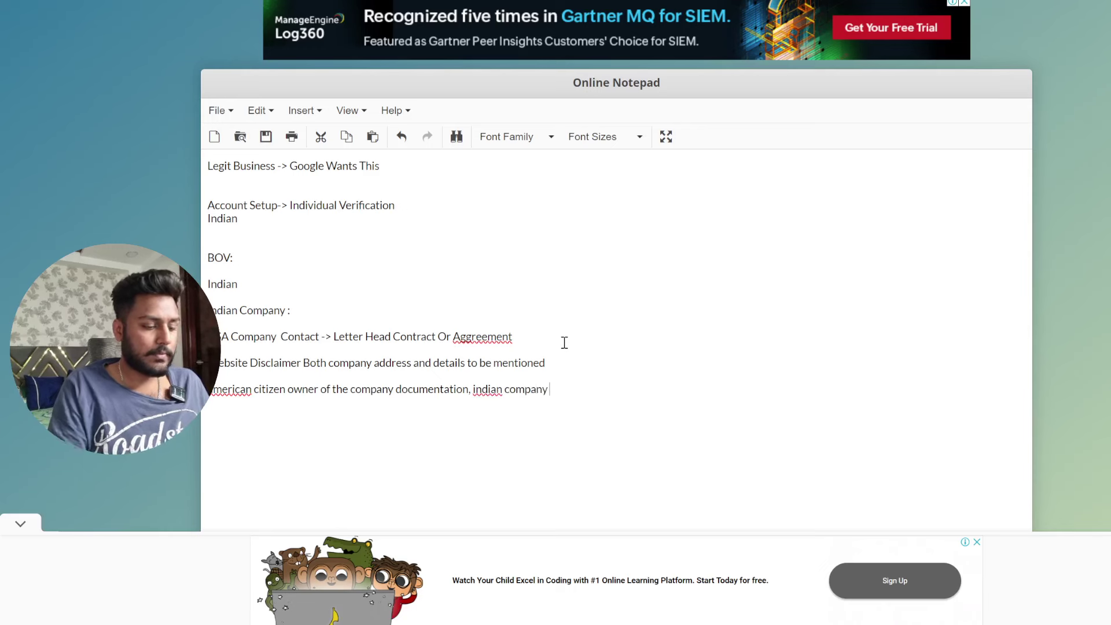
{"action": "type", "text": "mentation"}
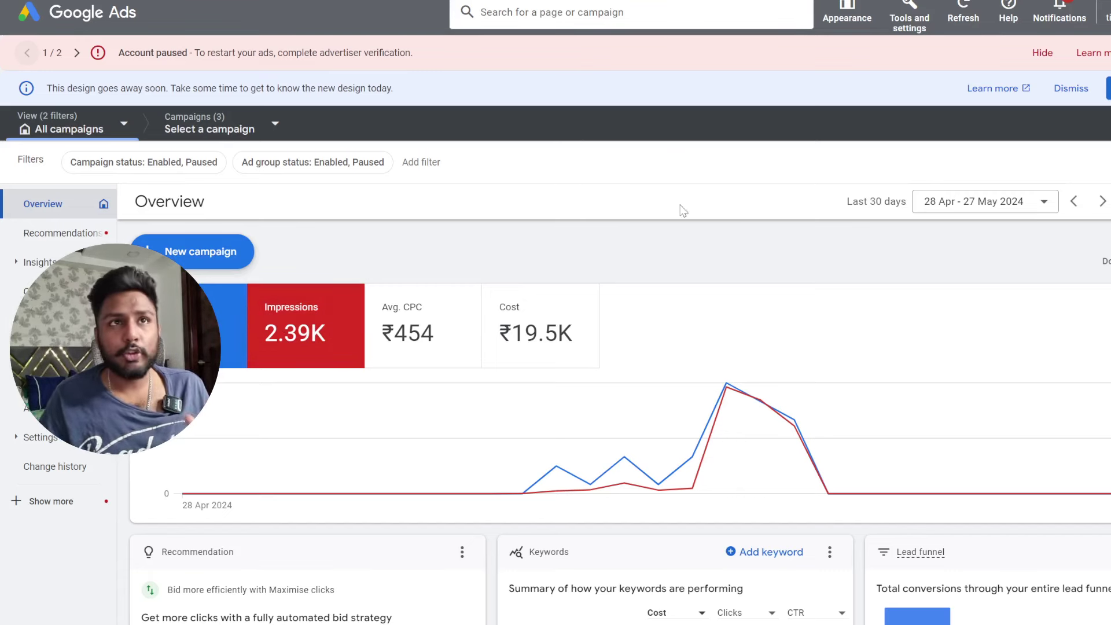
Step: In Google Ads, search for "pre", go to the predefined reports and open the Call details report
{"action": "left_click", "coordinate": [630, 17]}
{"action": "type", "text": "pre"}
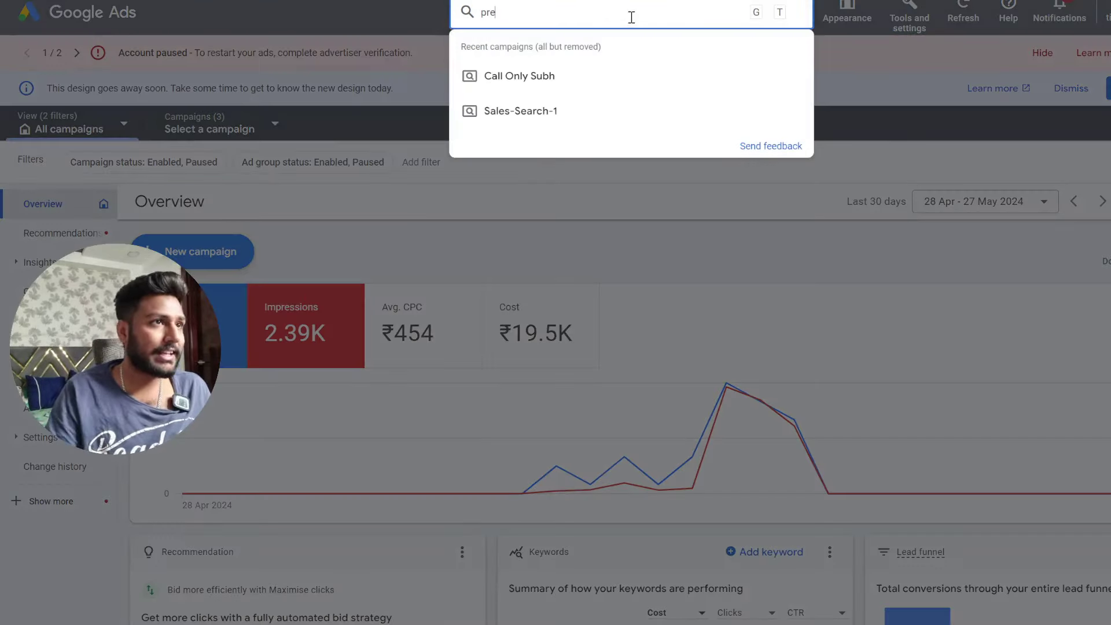
{"action": "left_click", "coordinate": [567, 180]}
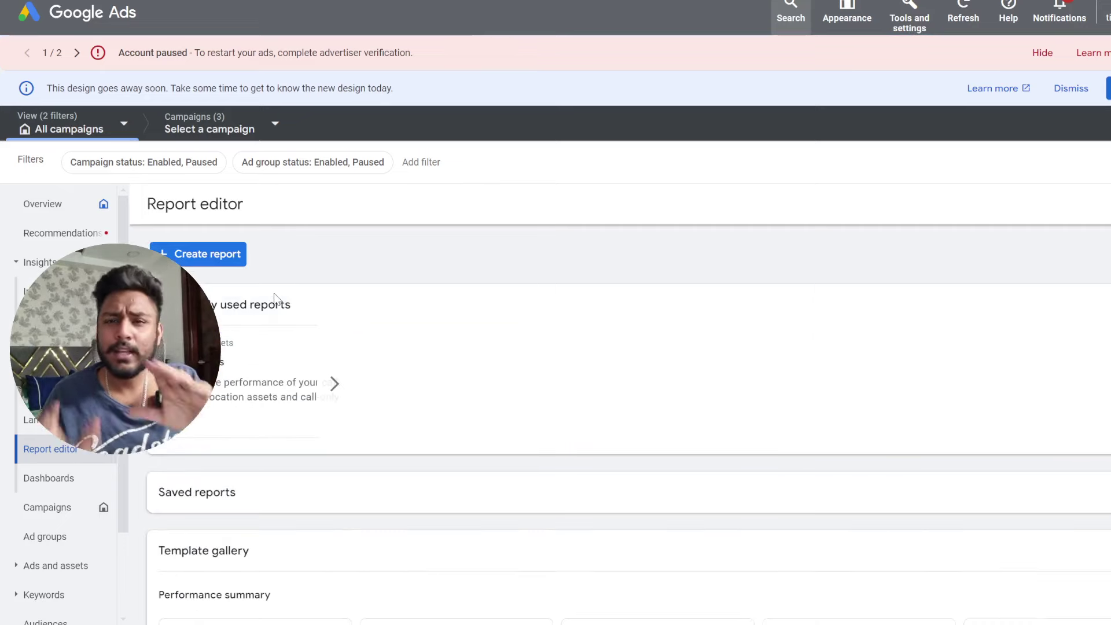
{"action": "left_click", "coordinate": [239, 373]}
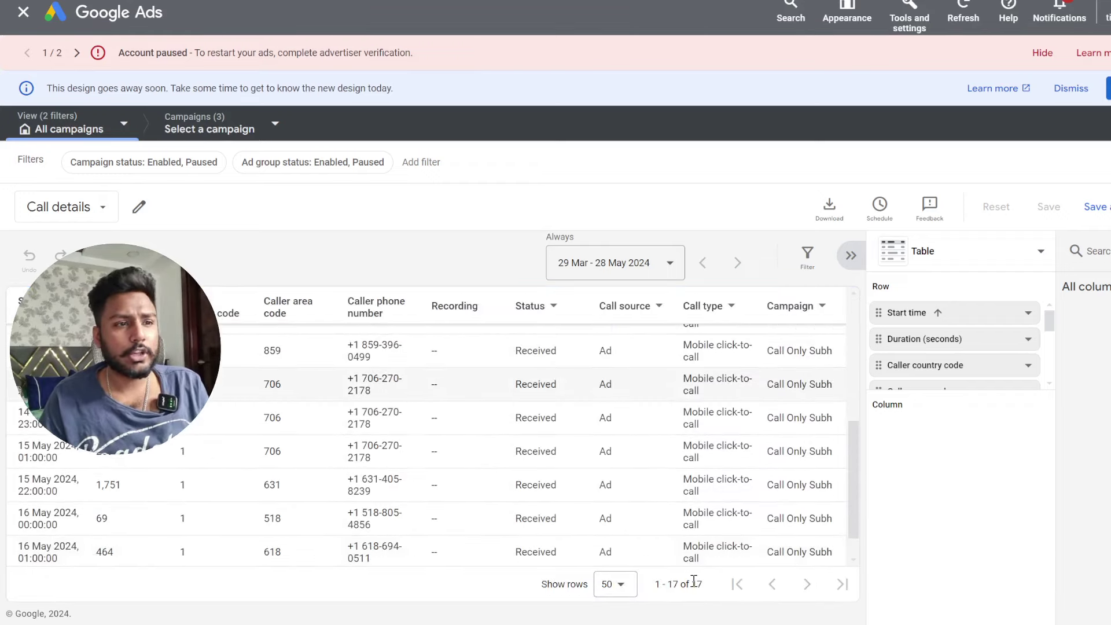
Step: Examine the call durations, start times and campaigns throughout the Call details report
{"action": "scroll", "coordinate": [357, 493], "scroll_direction": "down", "scroll_amount": 4}
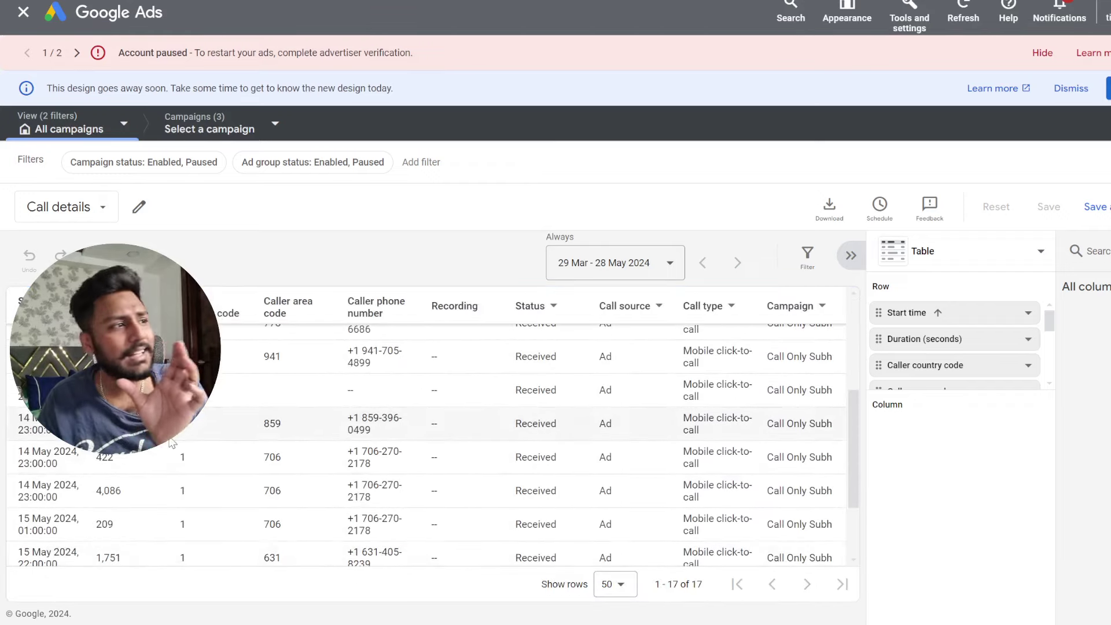
{"action": "scroll", "coordinate": [149, 476], "scroll_direction": "down", "scroll_amount": 1}
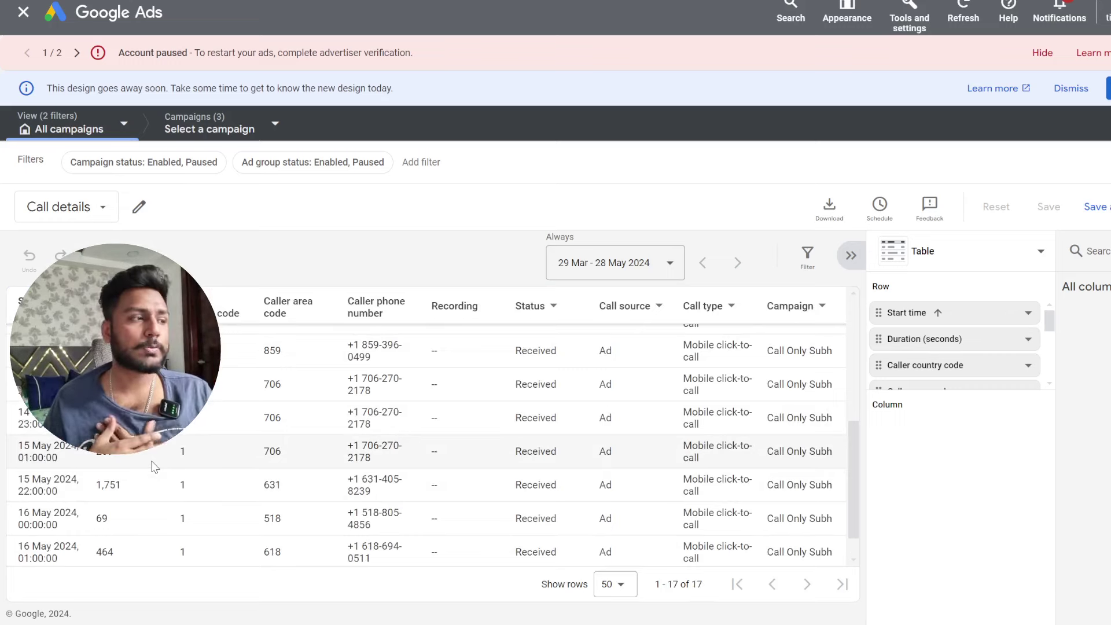
{"action": "scroll", "coordinate": [152, 474], "scroll_direction": "down", "scroll_amount": 1}
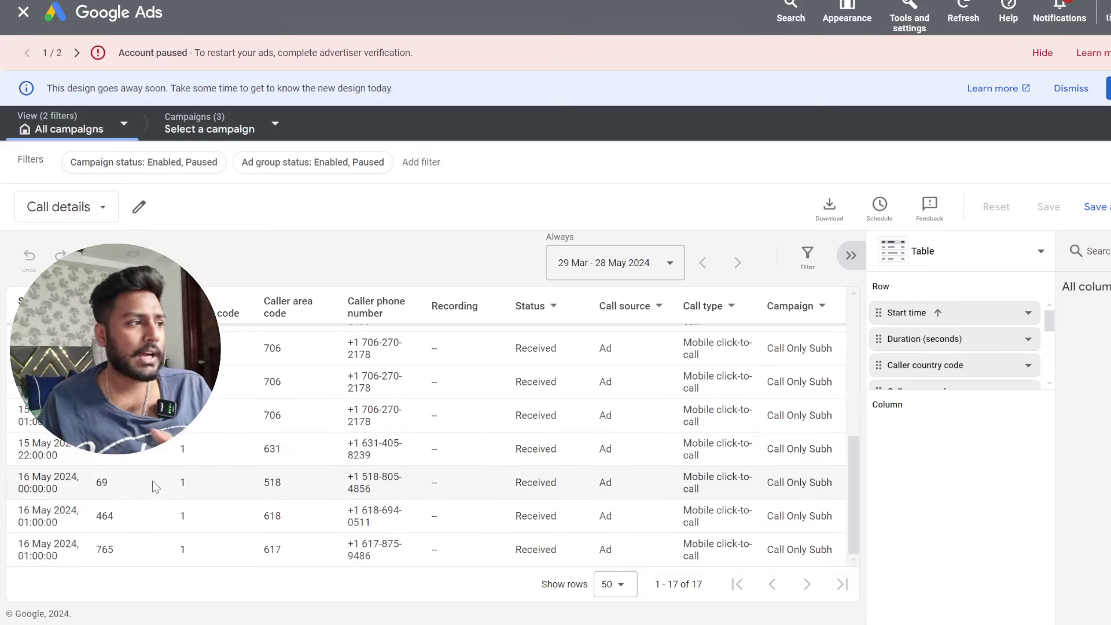
{"action": "left_click_drag", "start_coordinate": [122, 550], "coordinate": [23, 557]}
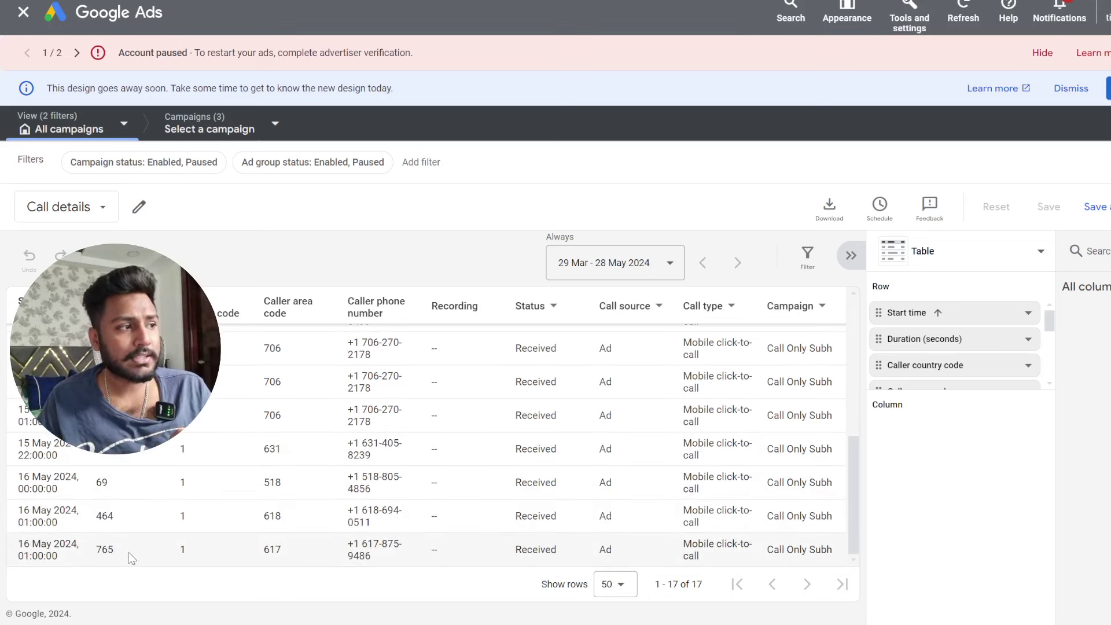
{"action": "left_click_drag", "start_coordinate": [129, 549], "coordinate": [102, 550]}
{"action": "left_click", "coordinate": [98, 519]}
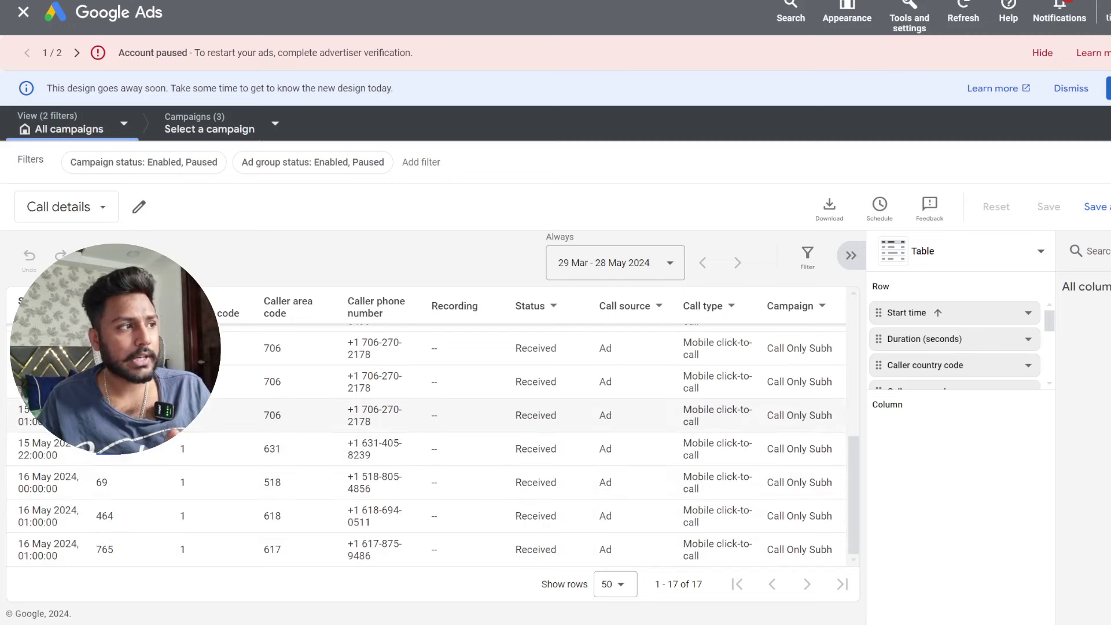
{"action": "scroll", "coordinate": [432, 444], "scroll_direction": "up", "scroll_amount": 4}
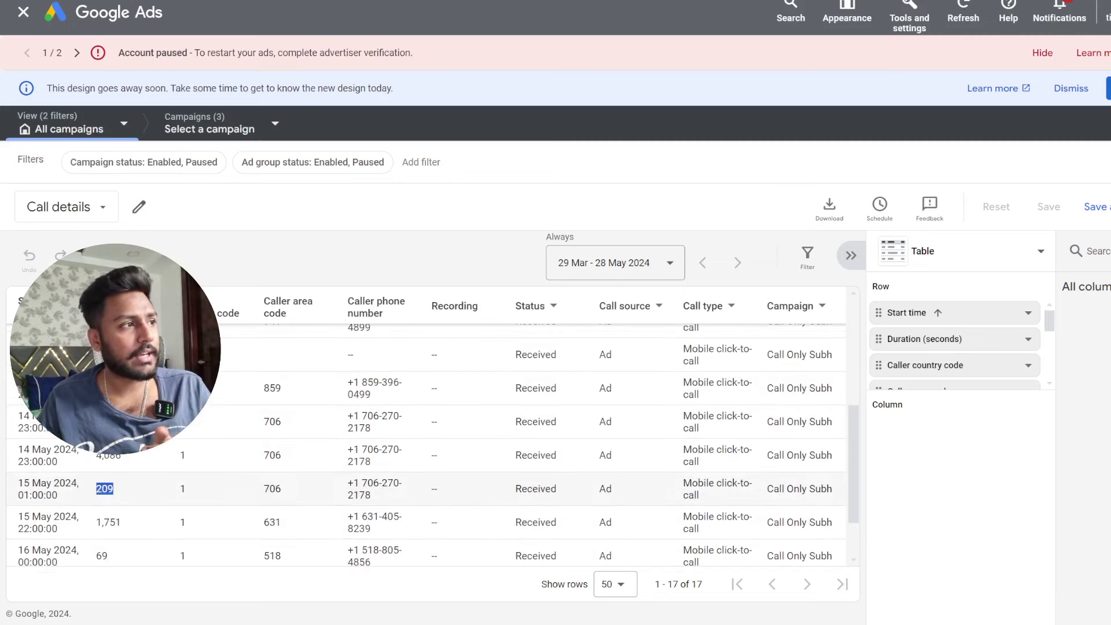
{"action": "scroll", "coordinate": [428, 439], "scroll_direction": "up", "scroll_amount": 2}
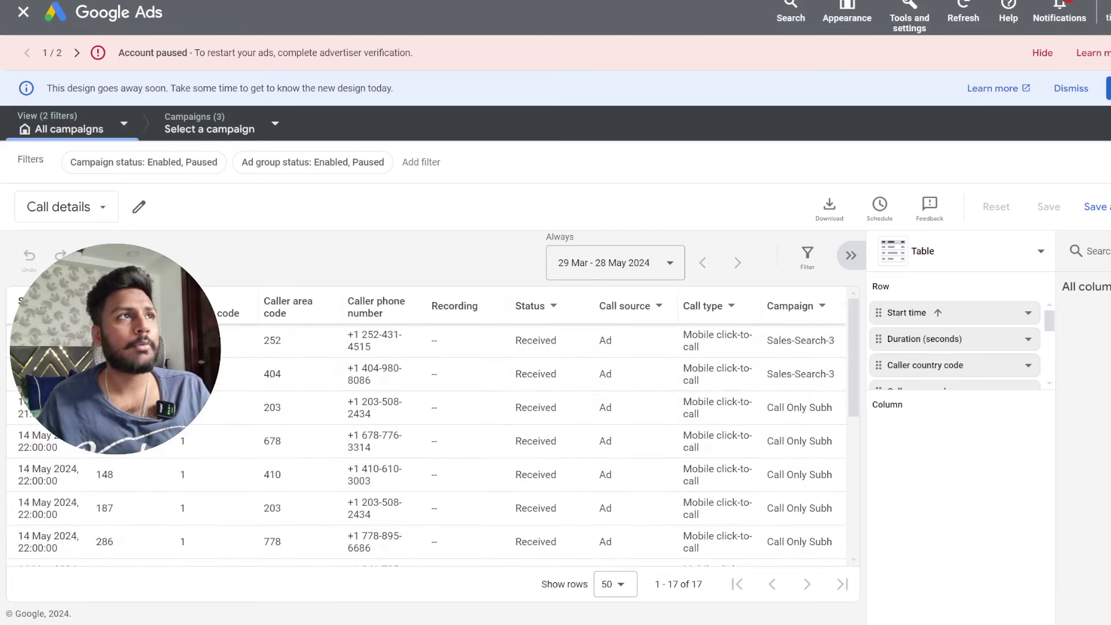
Step: Switch to the account showing Advertiser verification, open its Call details report from the predefined reports and review the listed calls
{"action": "left_click", "coordinate": [405, 53]}
{"action": "left_click", "coordinate": [791, 11]}
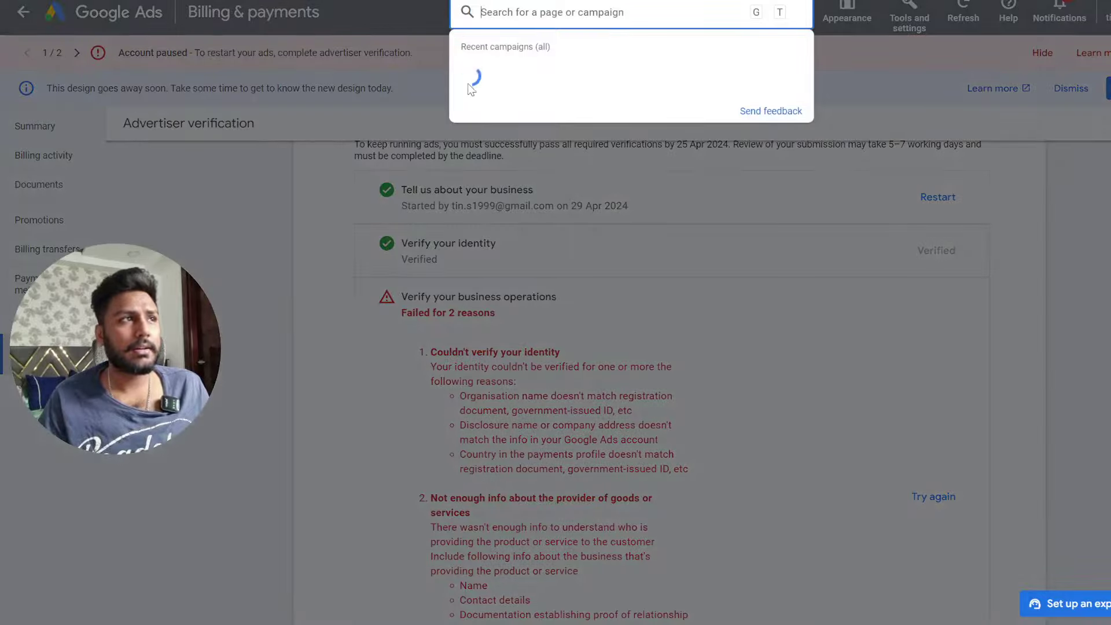
{"action": "type", "text": "pre"}
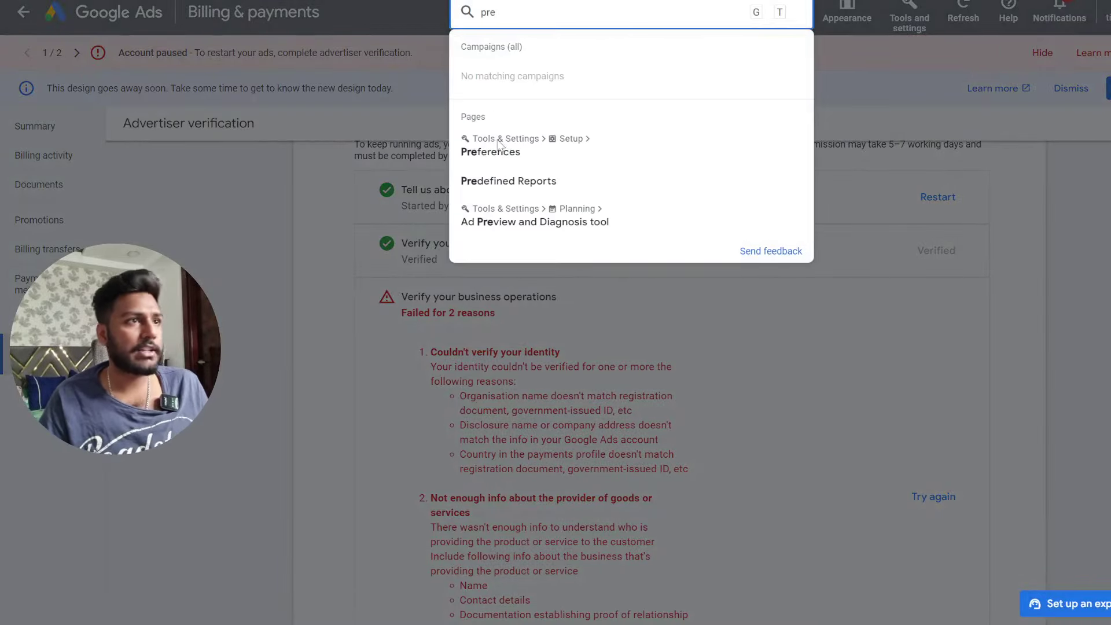
{"action": "left_click", "coordinate": [515, 182]}
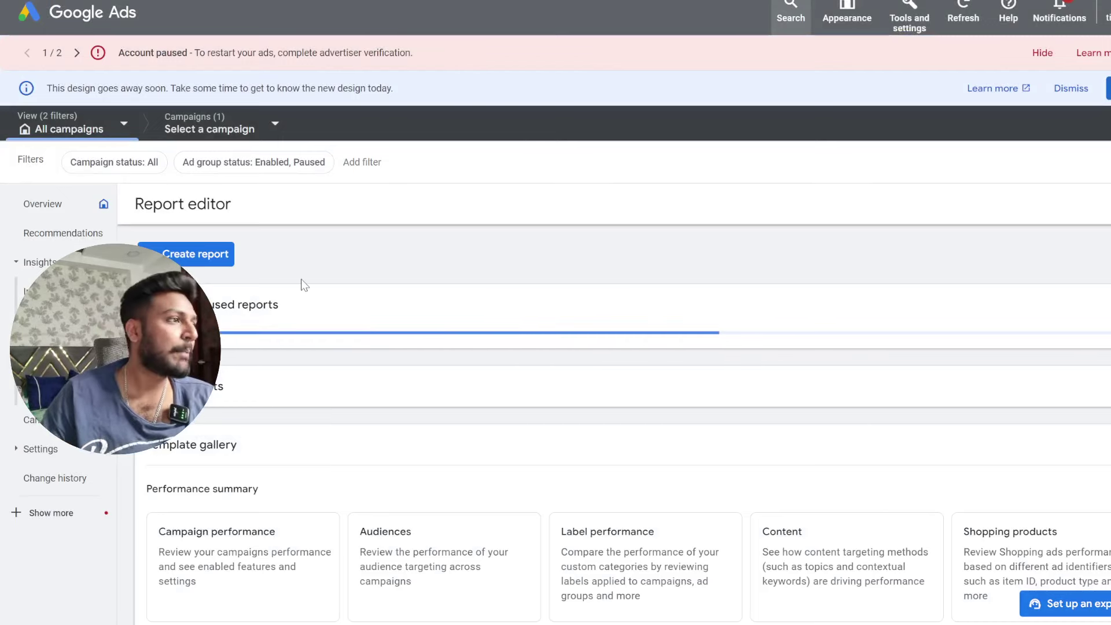
{"action": "left_click", "coordinate": [243, 373]}
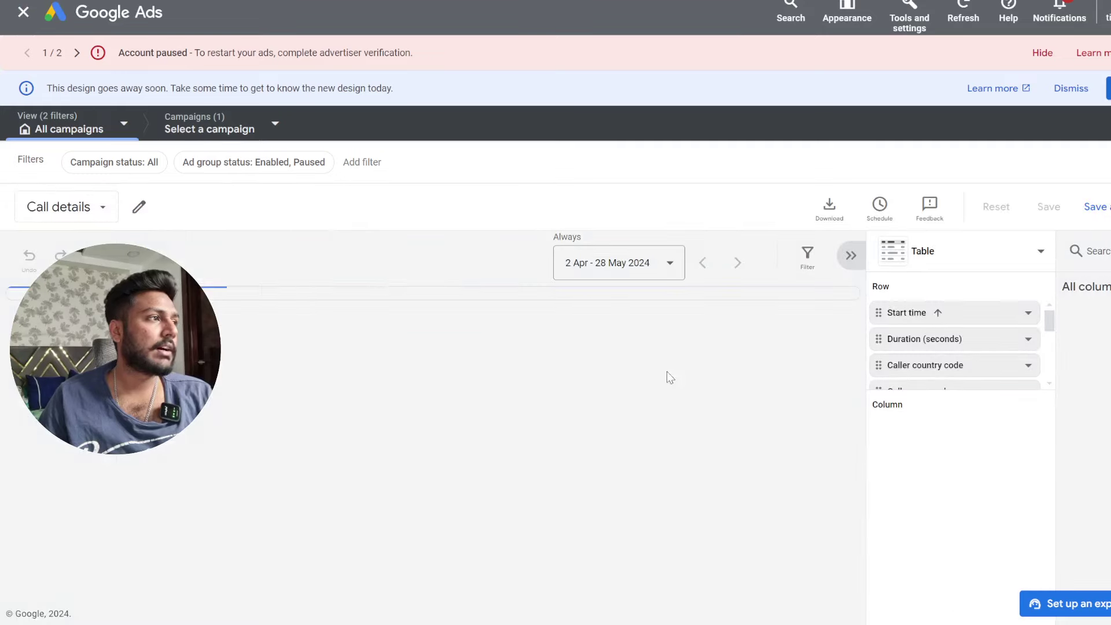
{"action": "scroll", "coordinate": [630, 422], "scroll_direction": "down", "scroll_amount": 5}
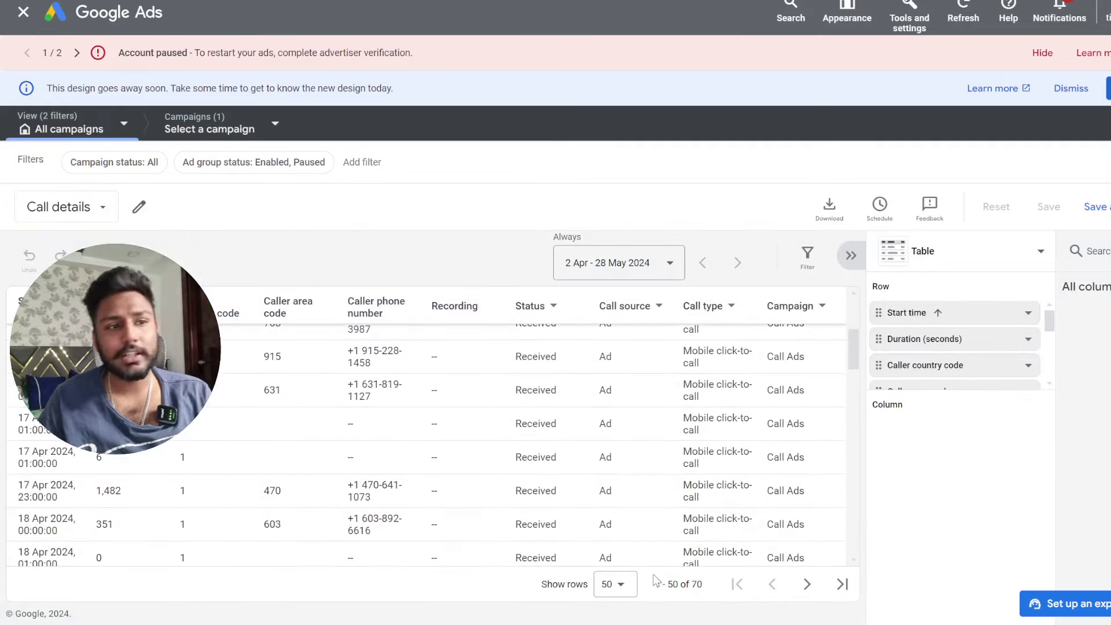
{"action": "scroll", "coordinate": [291, 467], "scroll_direction": "down", "scroll_amount": 5}
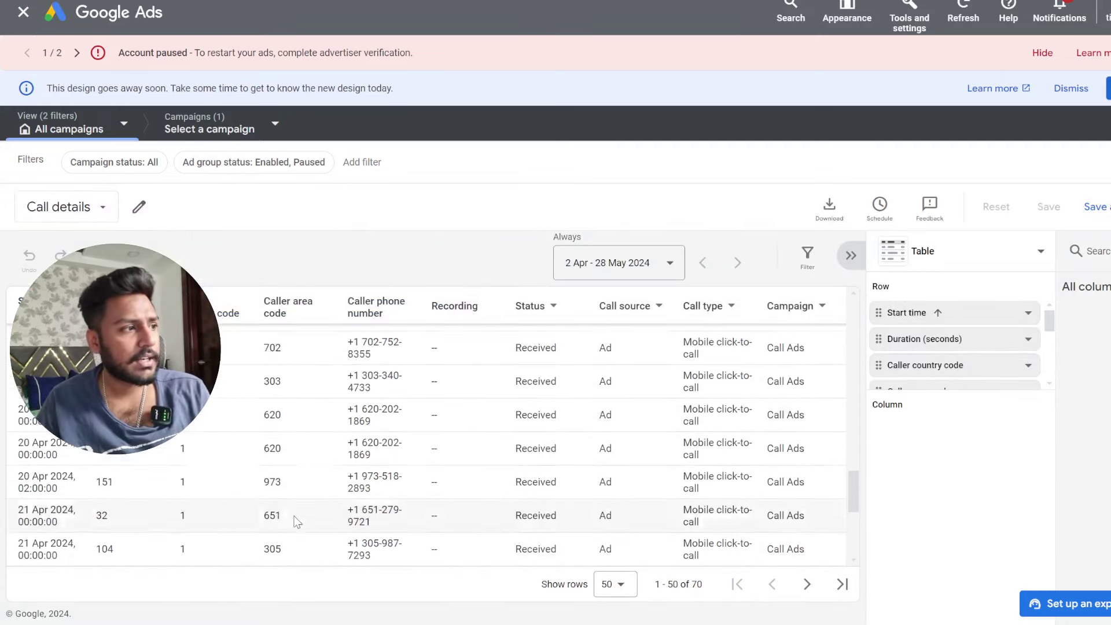
{"action": "scroll", "coordinate": [292, 532], "scroll_direction": "up", "scroll_amount": 5}
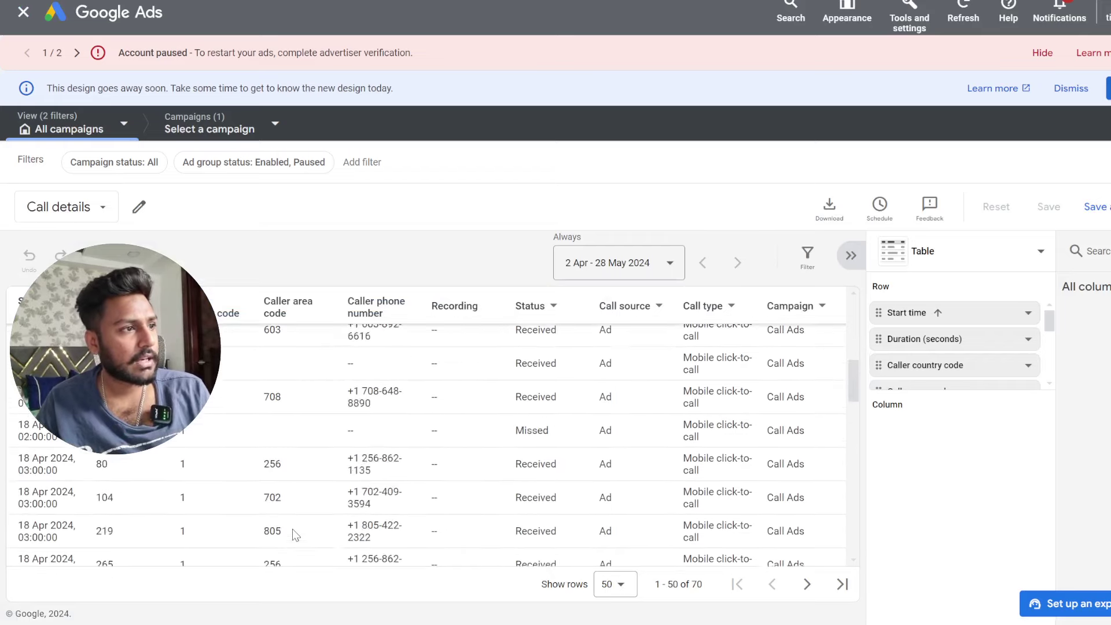
{"action": "scroll", "coordinate": [293, 520], "scroll_direction": "down", "scroll_amount": 5}
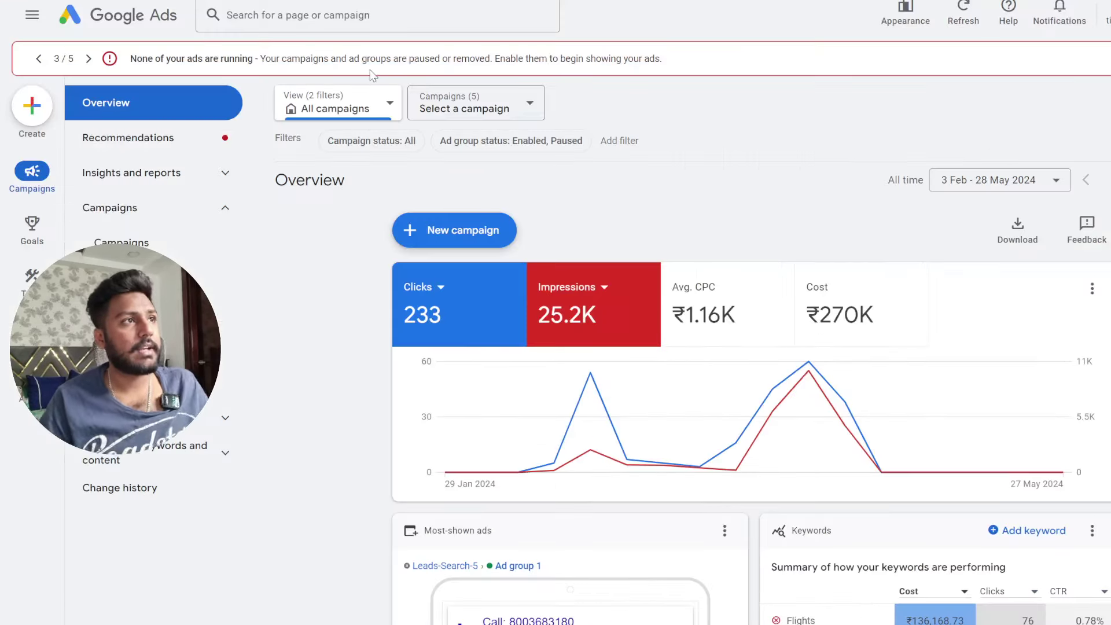
Step: Search for "predefi" in the account with the Call Only Ads campaign and open Call details from its predefined reports
{"action": "left_click", "coordinate": [384, 16]}
{"action": "type", "text": "pre"}
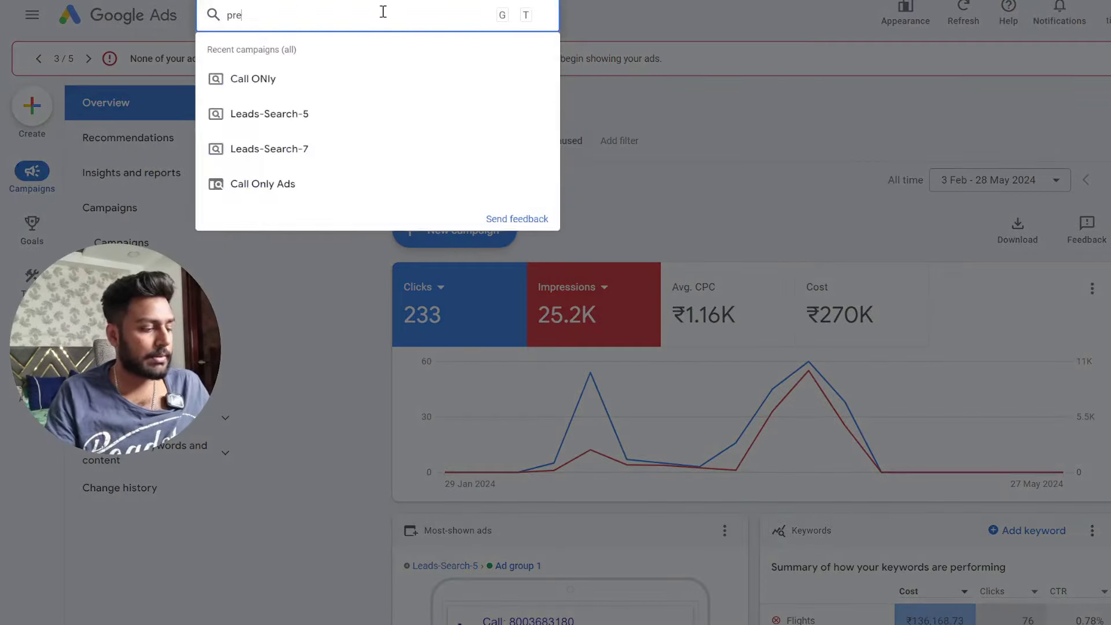
{"action": "type", "text": "defien"}
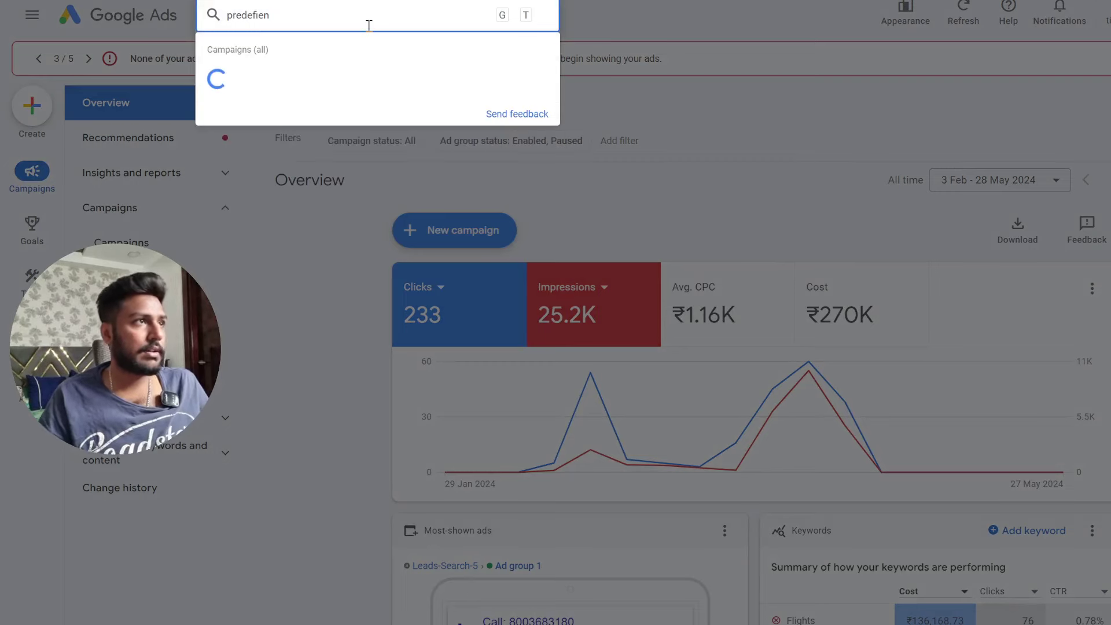
{"action": "key", "text": "BackSpace"}
{"action": "key", "text": "BackSpace"}
{"action": "key", "text": "BackSpace"}
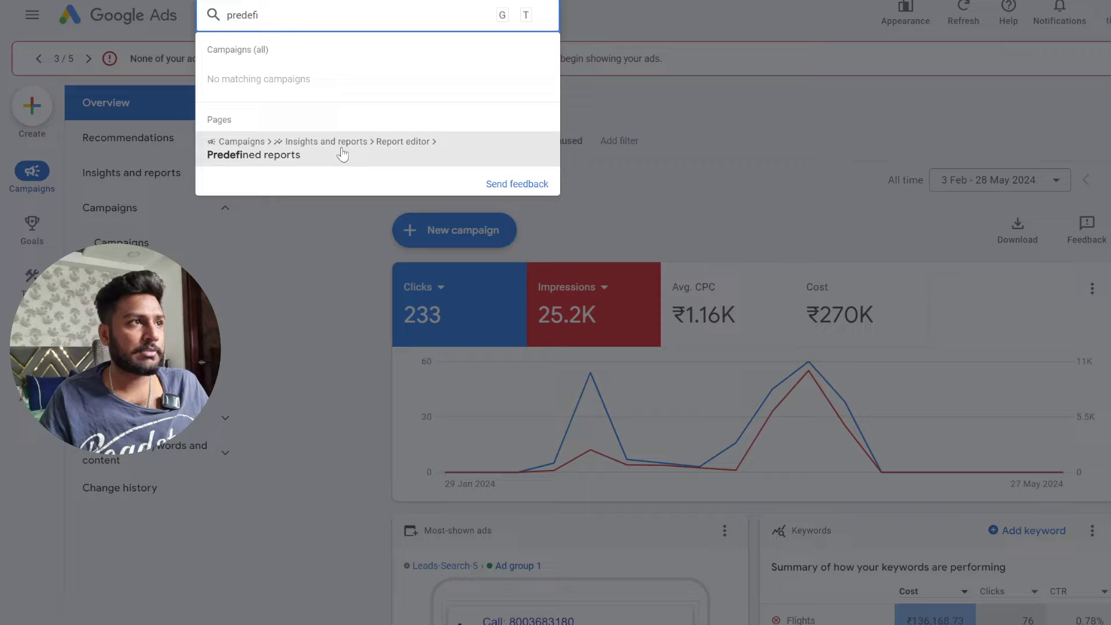
{"action": "left_click", "coordinate": [342, 153]}
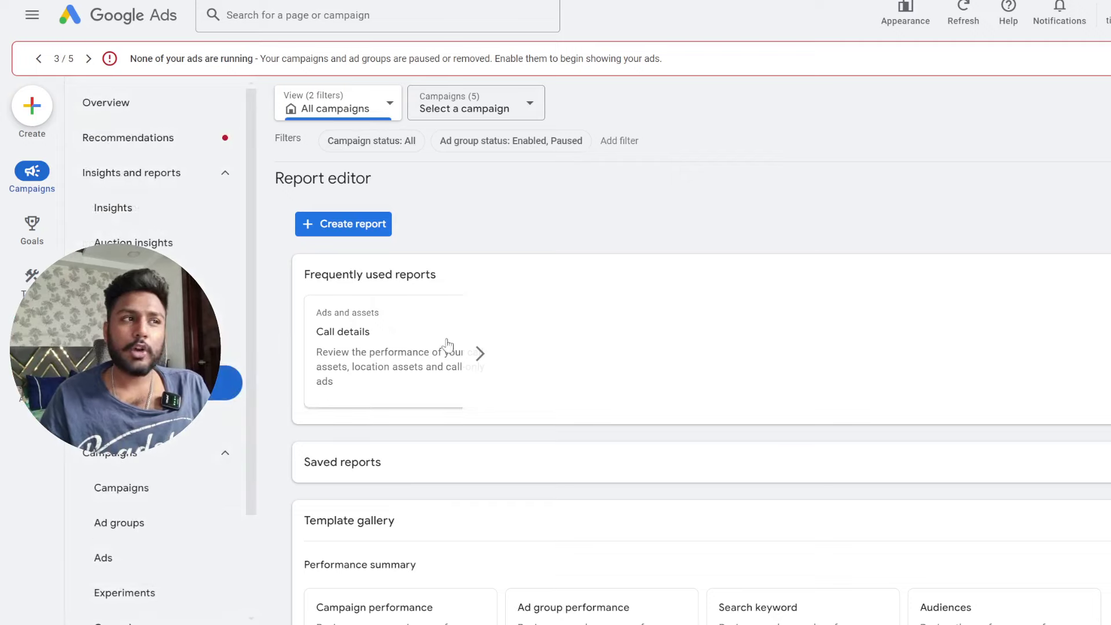
{"action": "left_click", "coordinate": [446, 347]}
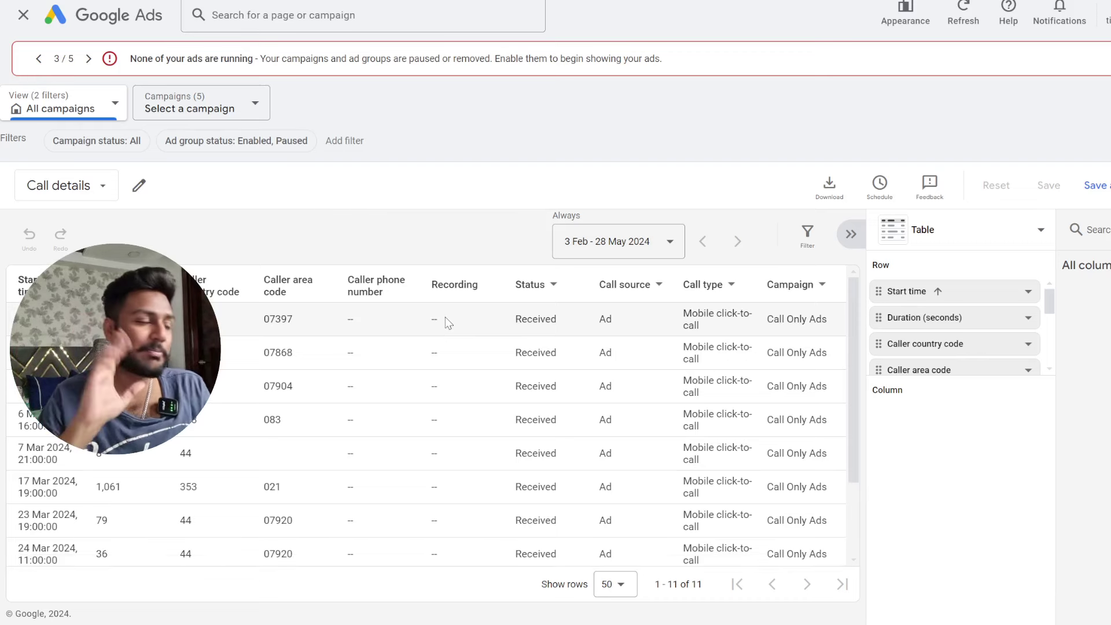
Step: Review the remaining Call Only Ads calls, then search for "pre" in the account with the exhausted balance and open its predefined reports
{"action": "scroll", "coordinate": [418, 428], "scroll_direction": "down", "scroll_amount": 3}
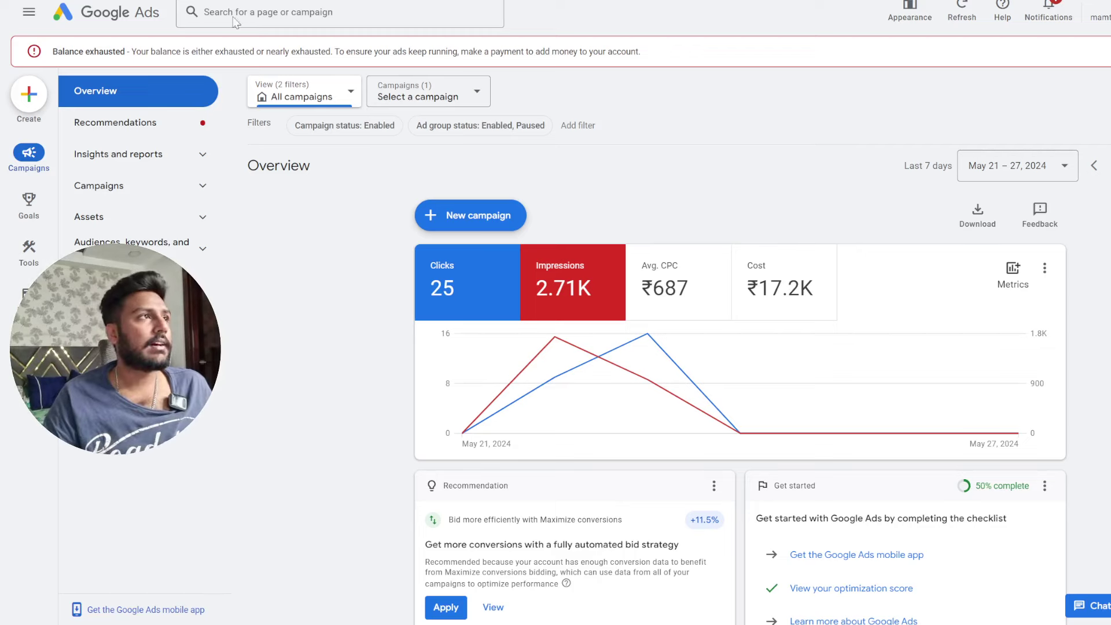
{"action": "left_click", "coordinate": [234, 21]}
{"action": "type", "text": "pre"}
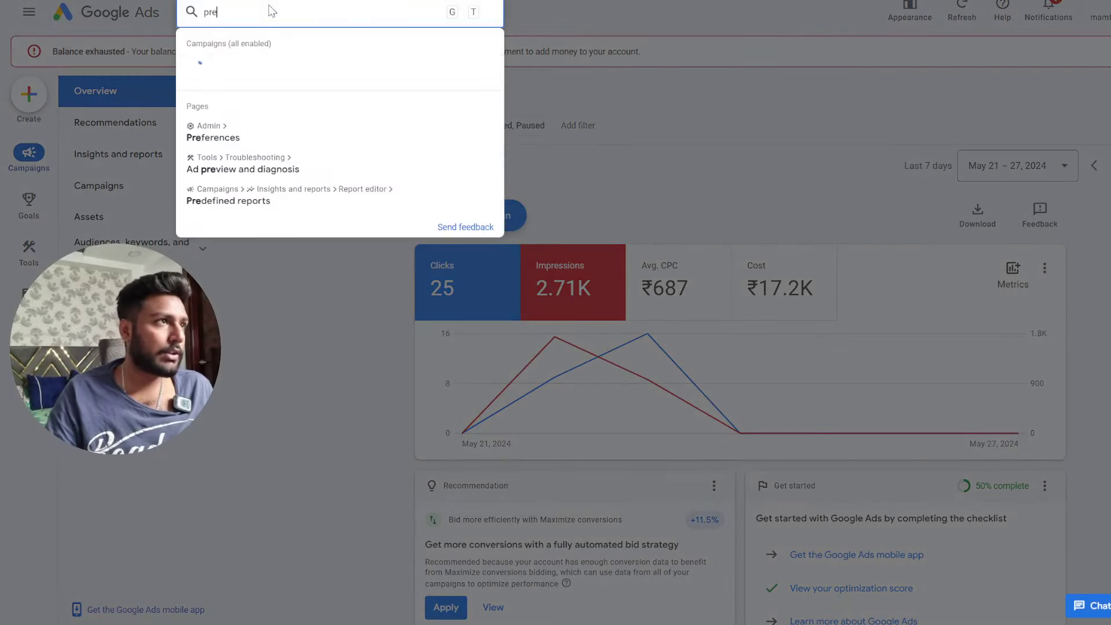
{"action": "left_click", "coordinate": [249, 191]}
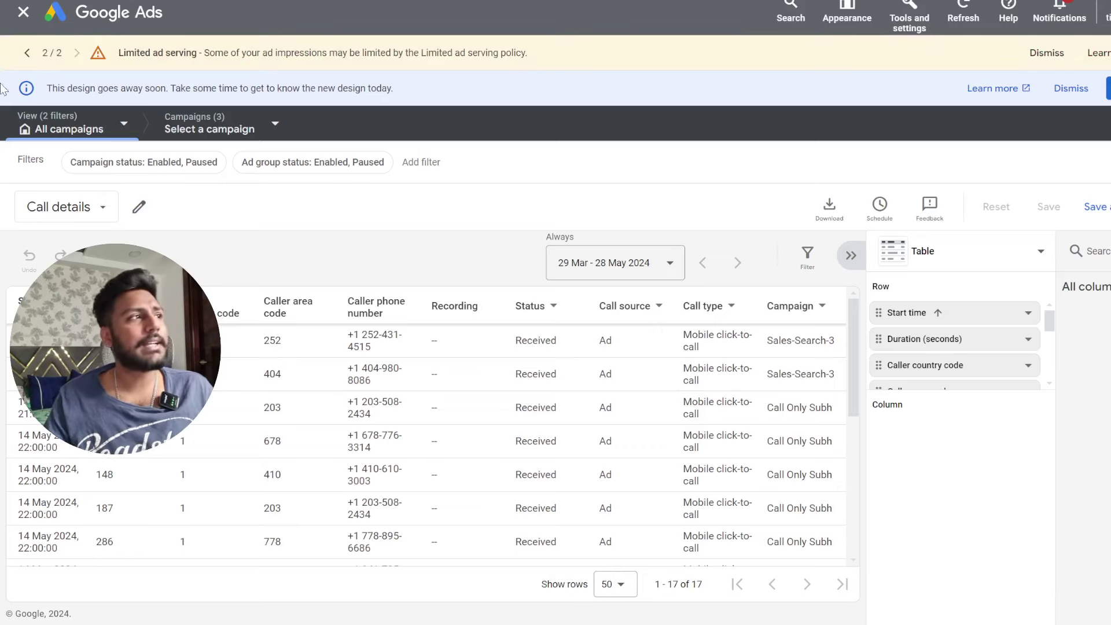
Step: In the account with the Limited ad serving notice, close Call details, open the Overview and page through the keyword performance summary
{"action": "left_click", "coordinate": [36, 23]}
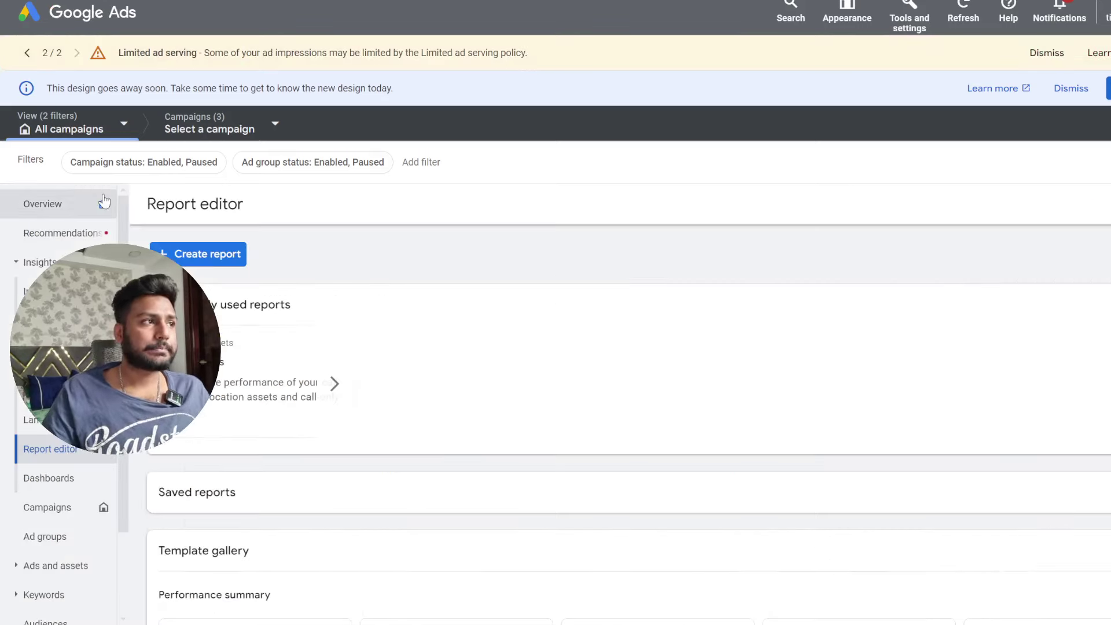
{"action": "left_click", "coordinate": [78, 217]}
{"action": "scroll", "coordinate": [717, 465], "scroll_direction": "down", "scroll_amount": 7}
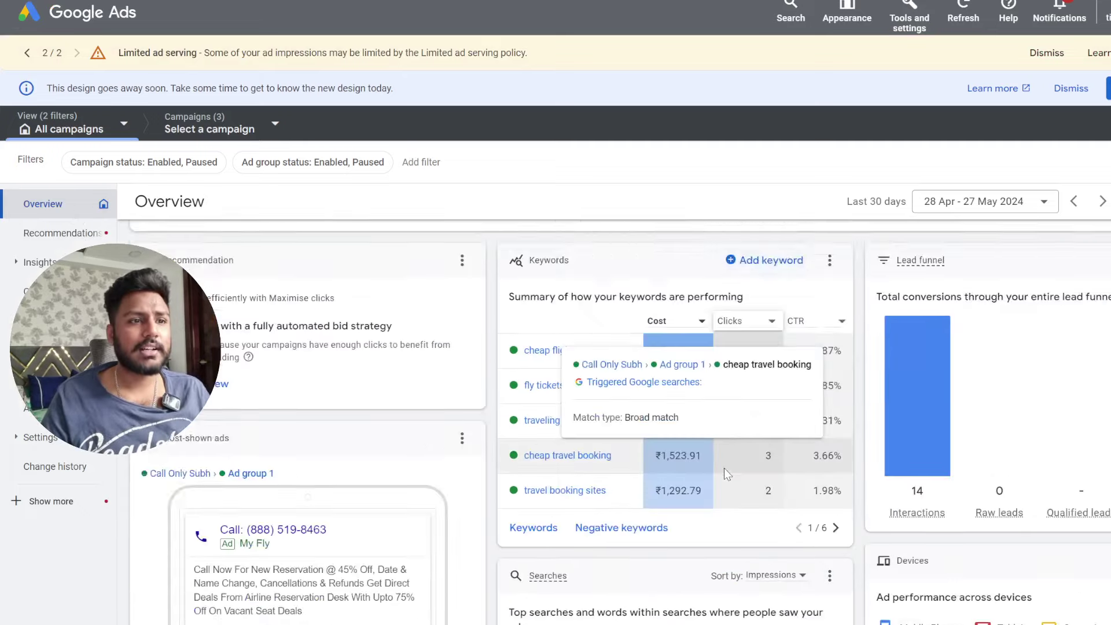
{"action": "scroll", "coordinate": [744, 172], "scroll_direction": "up", "scroll_amount": 1}
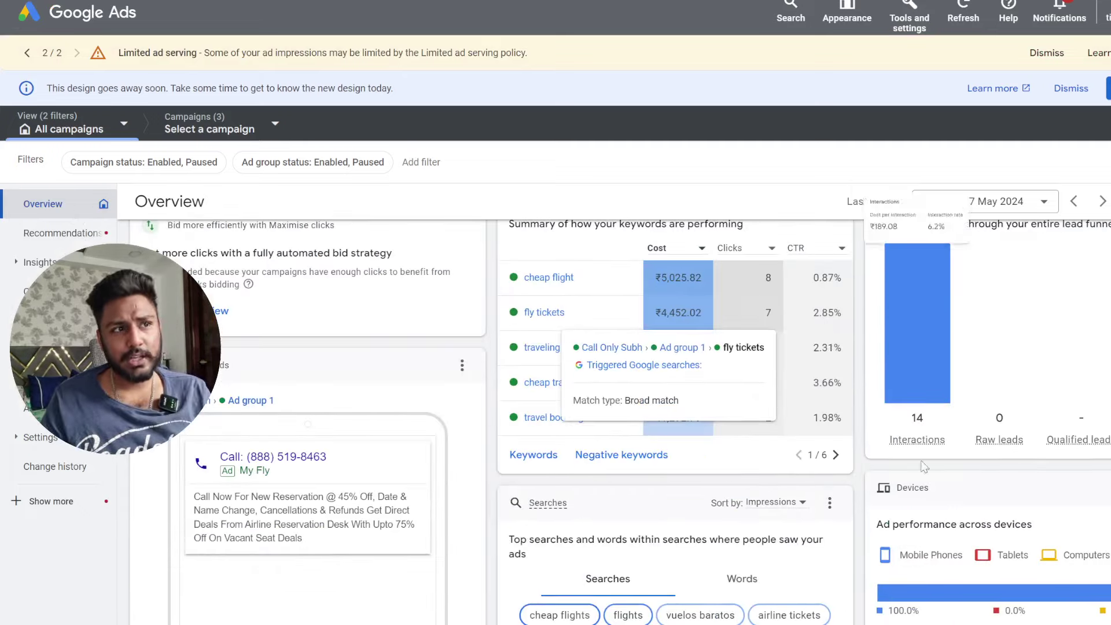
{"action": "left_click", "coordinate": [835, 456]}
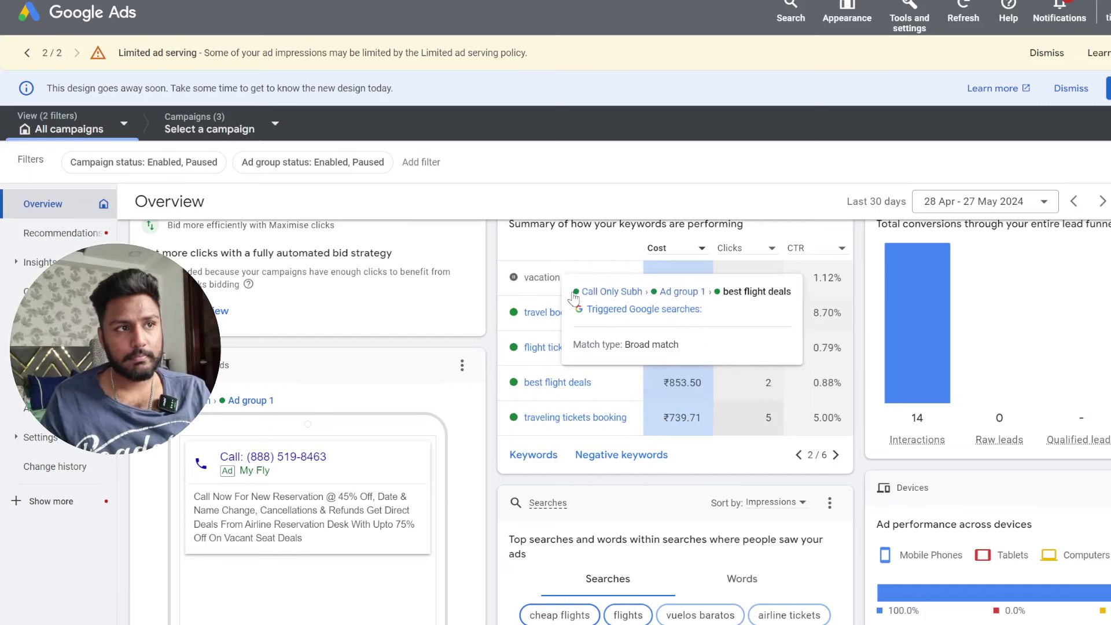
{"action": "left_click", "coordinate": [835, 457]}
{"action": "left_click", "coordinate": [834, 456]}
Step: Examine the top searches on the Overview, including their second page, and the demographics and day-and-hour summaries
{"action": "scroll", "coordinate": [837, 460], "scroll_direction": "down", "scroll_amount": 4}
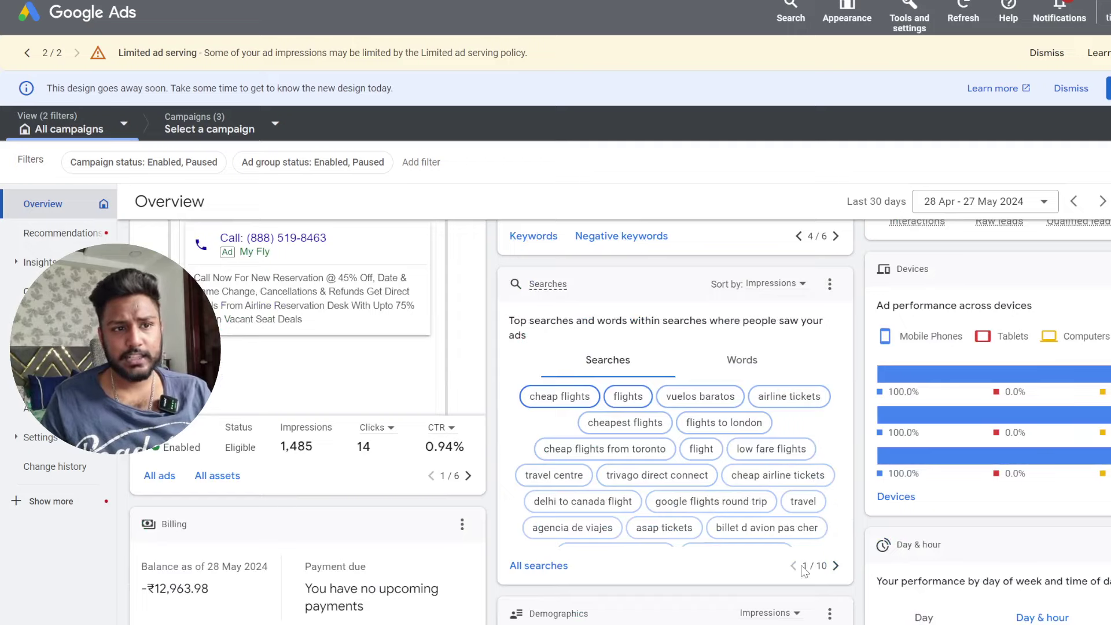
{"action": "left_click", "coordinate": [836, 565]}
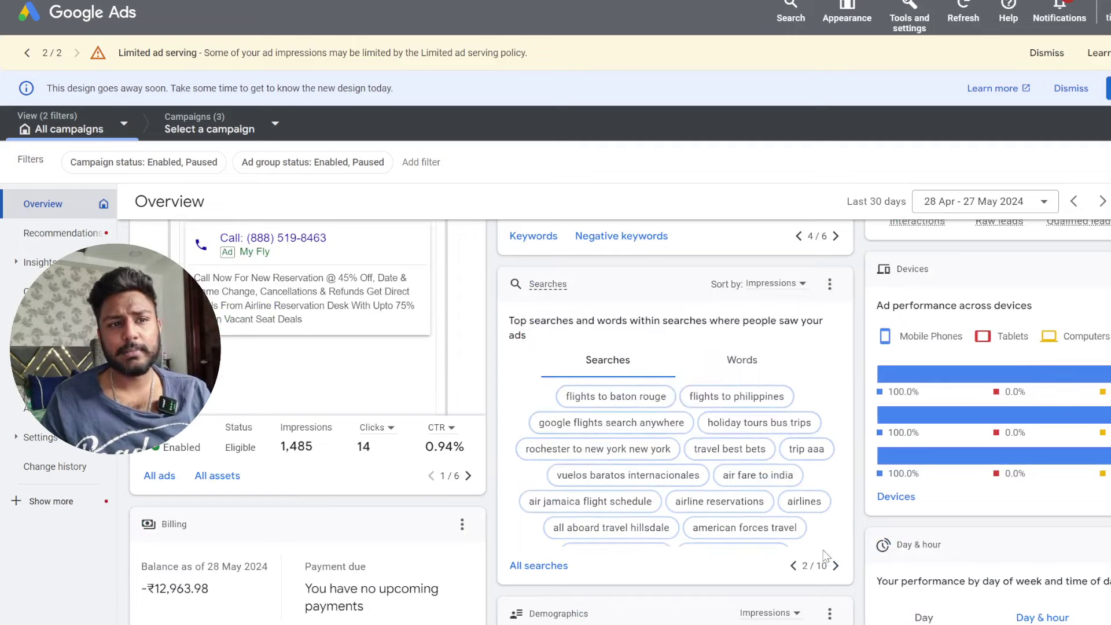
{"action": "scroll", "coordinate": [829, 547], "scroll_direction": "down", "scroll_amount": 4}
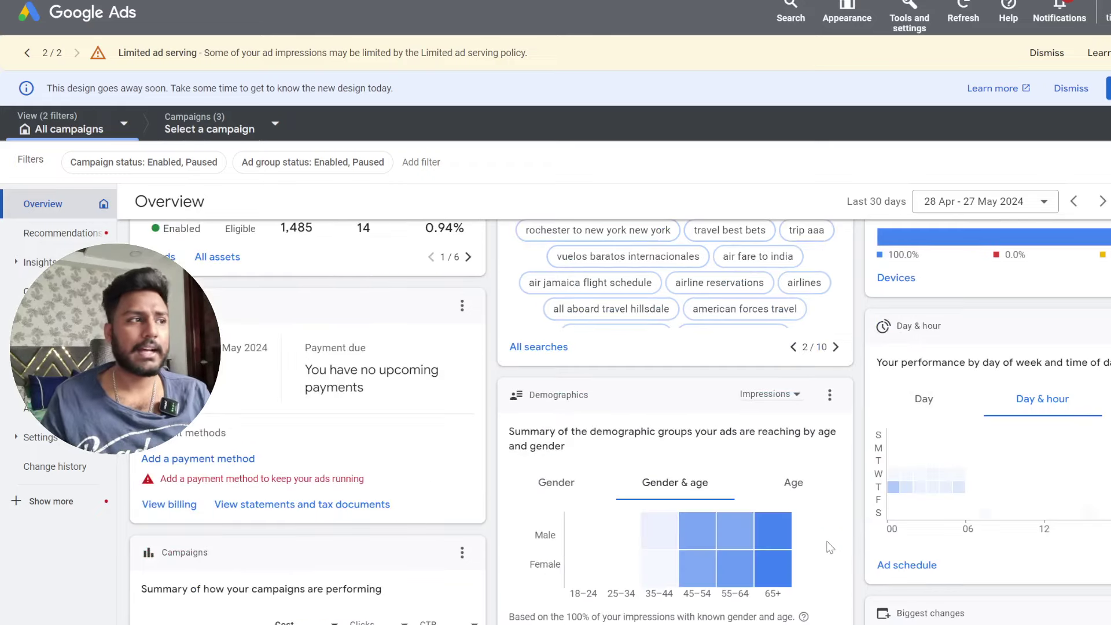
{"action": "scroll", "coordinate": [826, 546], "scroll_direction": "up", "scroll_amount": 7}
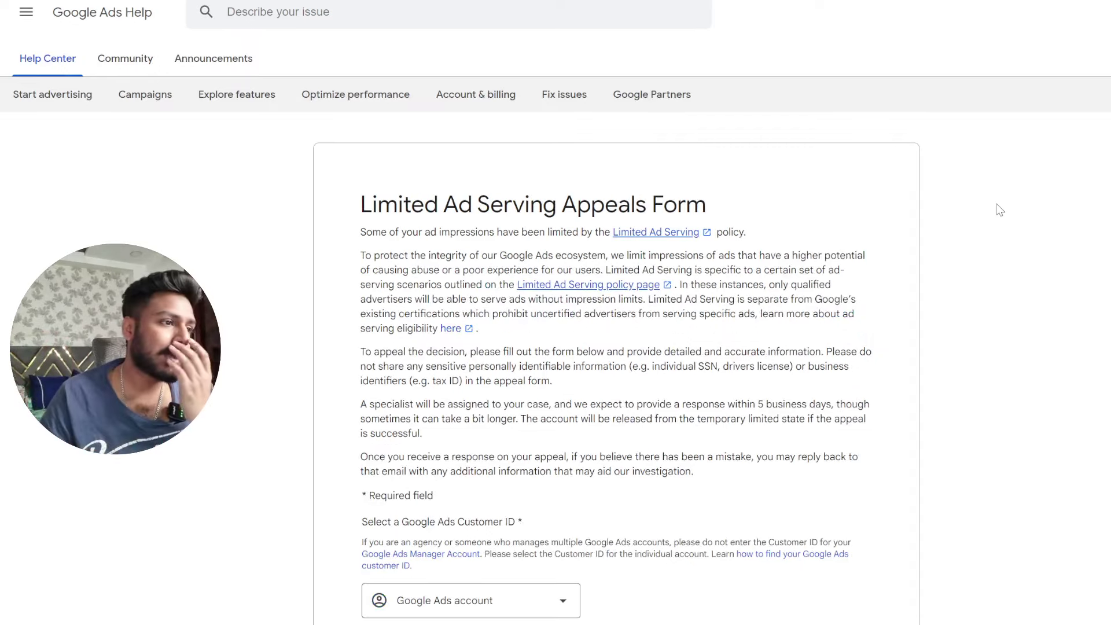
Step: Look through the Limited Ad Serving Appeals Form and the Limited ad serving policy down to its section on unclear brand relationships
{"action": "scroll", "coordinate": [834, 401], "scroll_direction": "down", "scroll_amount": 20}
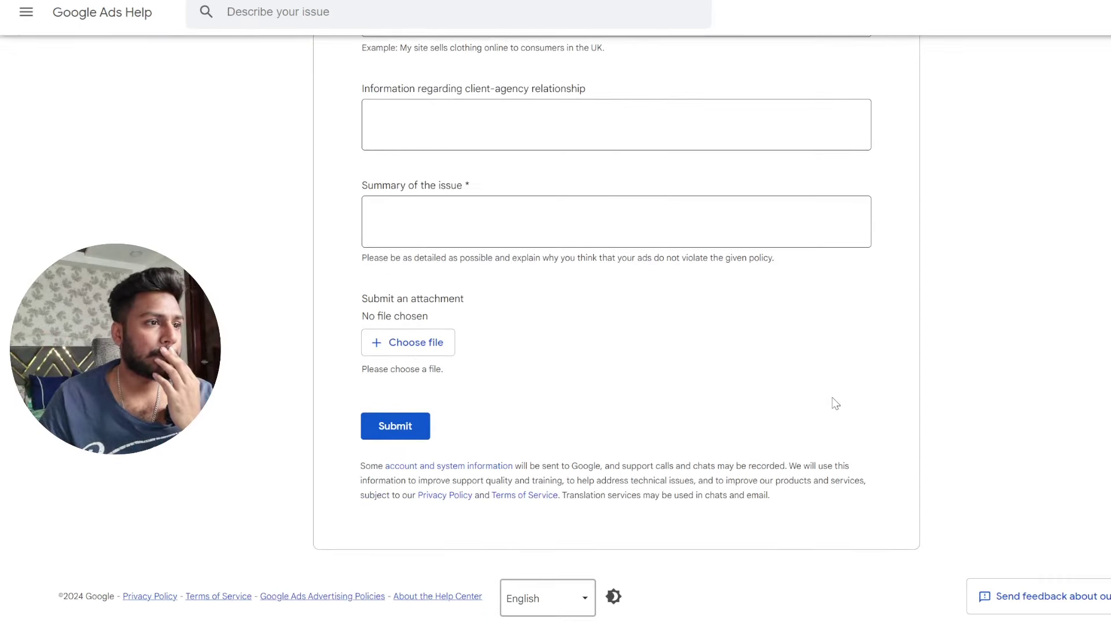
{"action": "scroll", "coordinate": [835, 404], "scroll_direction": "up", "scroll_amount": 20}
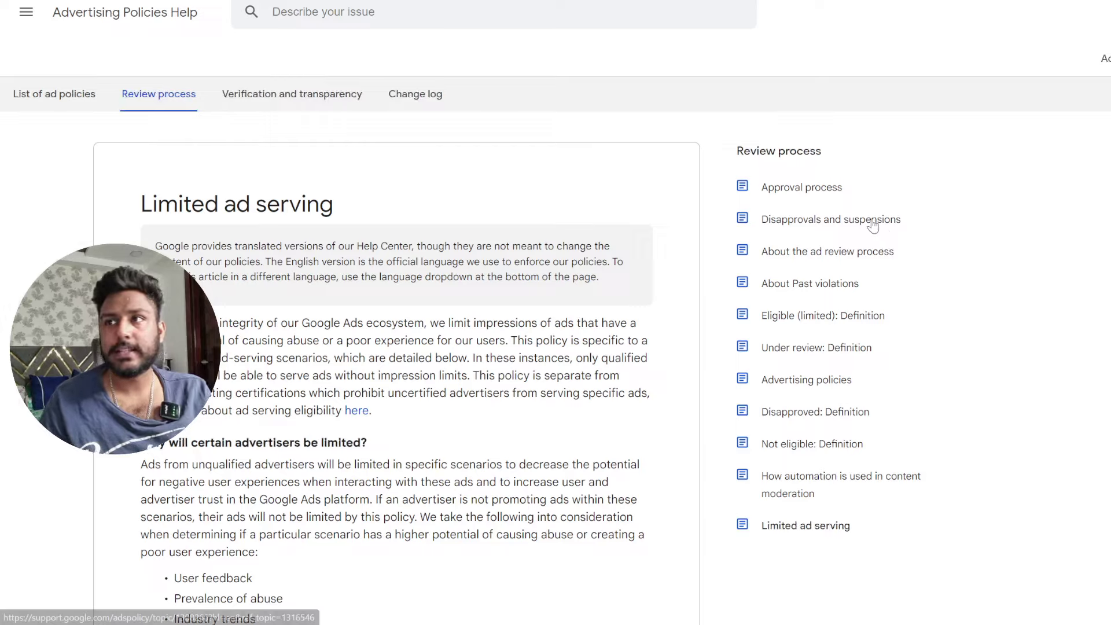
{"action": "scroll", "coordinate": [632, 342], "scroll_direction": "down", "scroll_amount": 12}
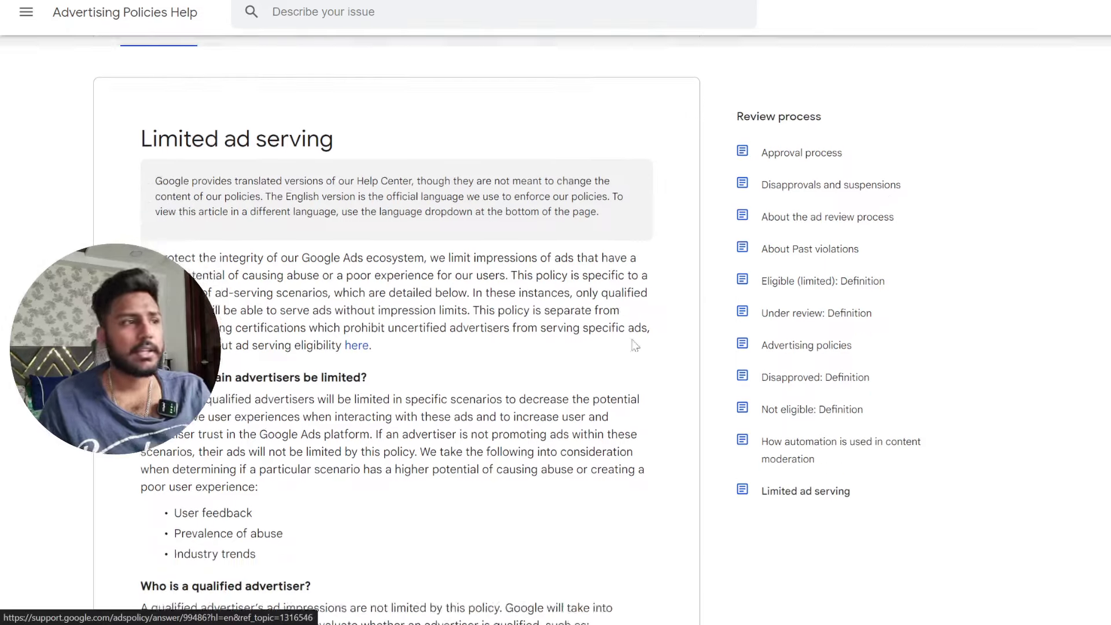
{"action": "scroll", "coordinate": [231, 382], "scroll_direction": "down", "scroll_amount": 8}
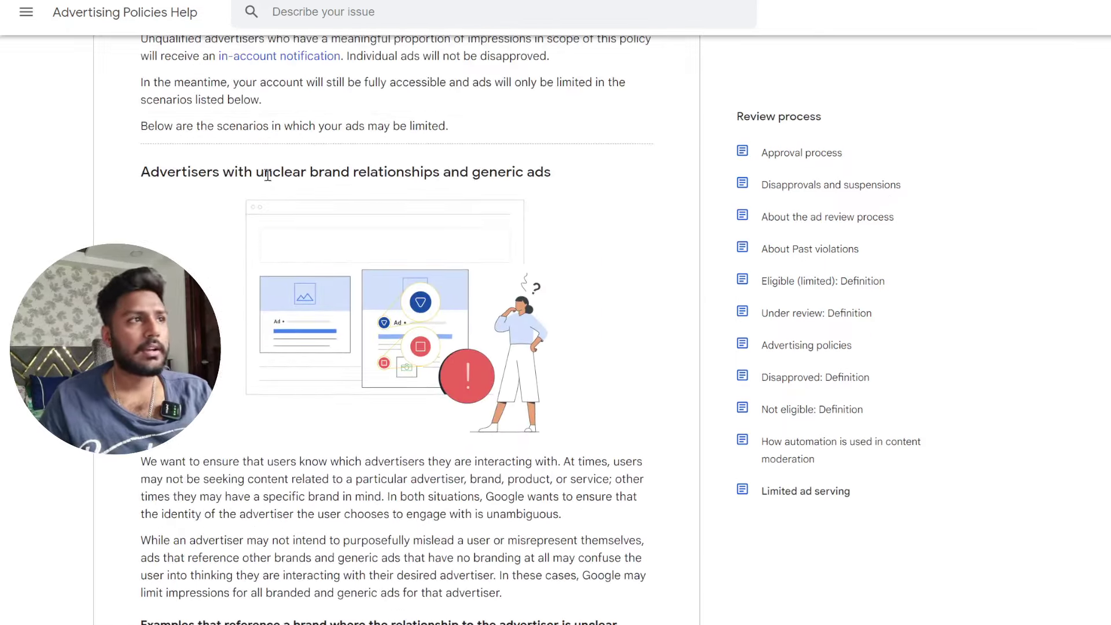
Step: Highlight "unclear brand relationships" and "generic ads" in the policy heading, and check them against the My Fly ad text in Google Ads
{"action": "left_click_drag", "start_coordinate": [256, 172], "coordinate": [669, 184]}
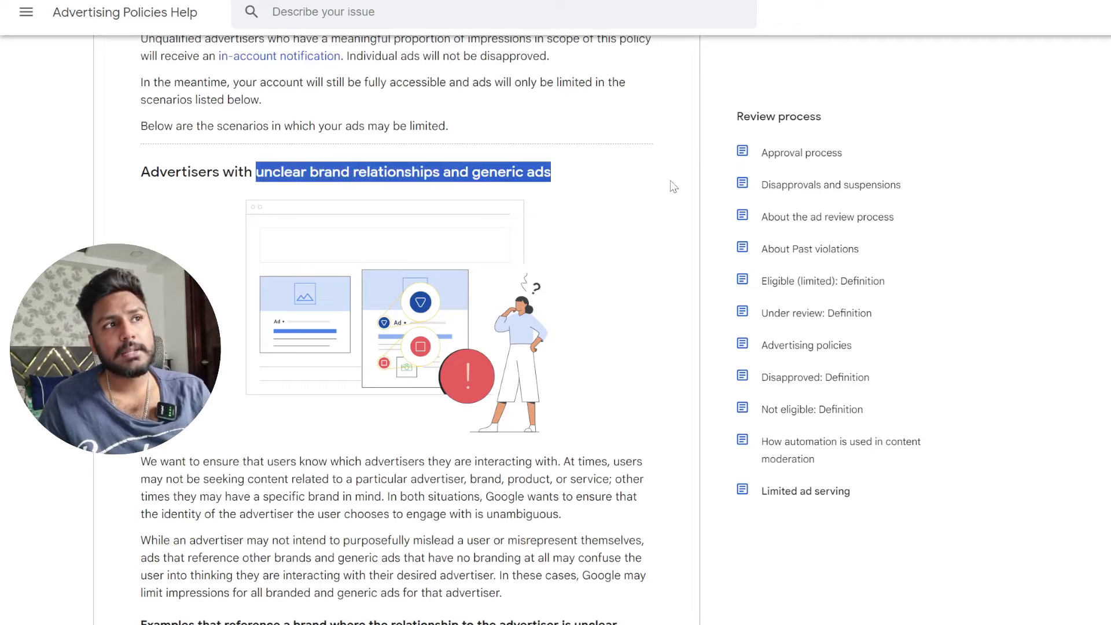
{"action": "left_click_drag", "start_coordinate": [256, 173], "coordinate": [440, 177]}
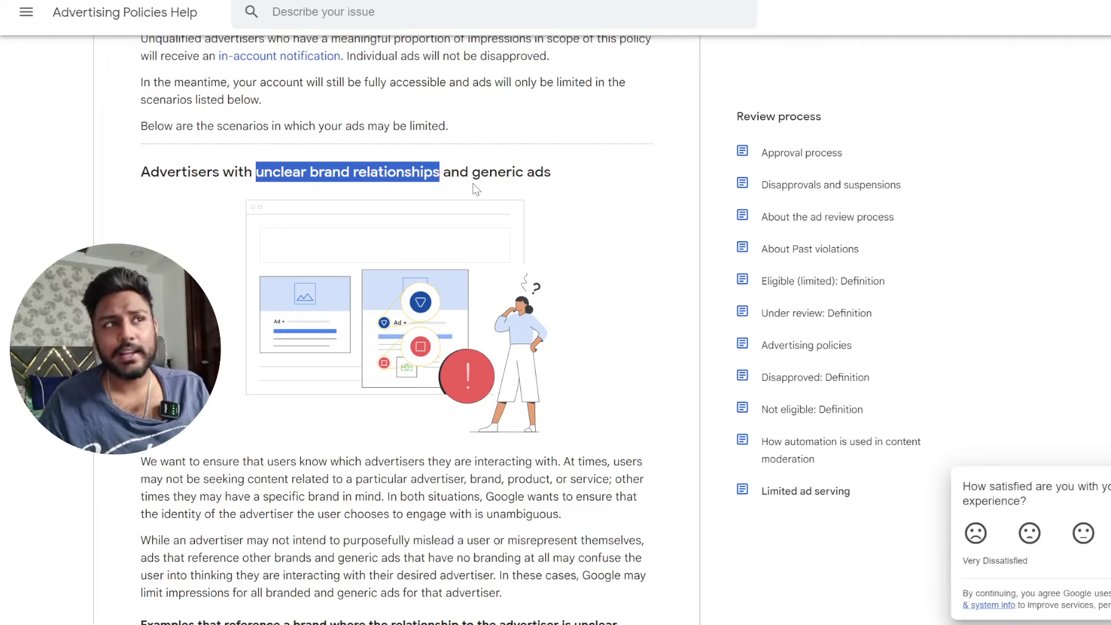
{"action": "left_click_drag", "start_coordinate": [472, 177], "coordinate": [596, 189]}
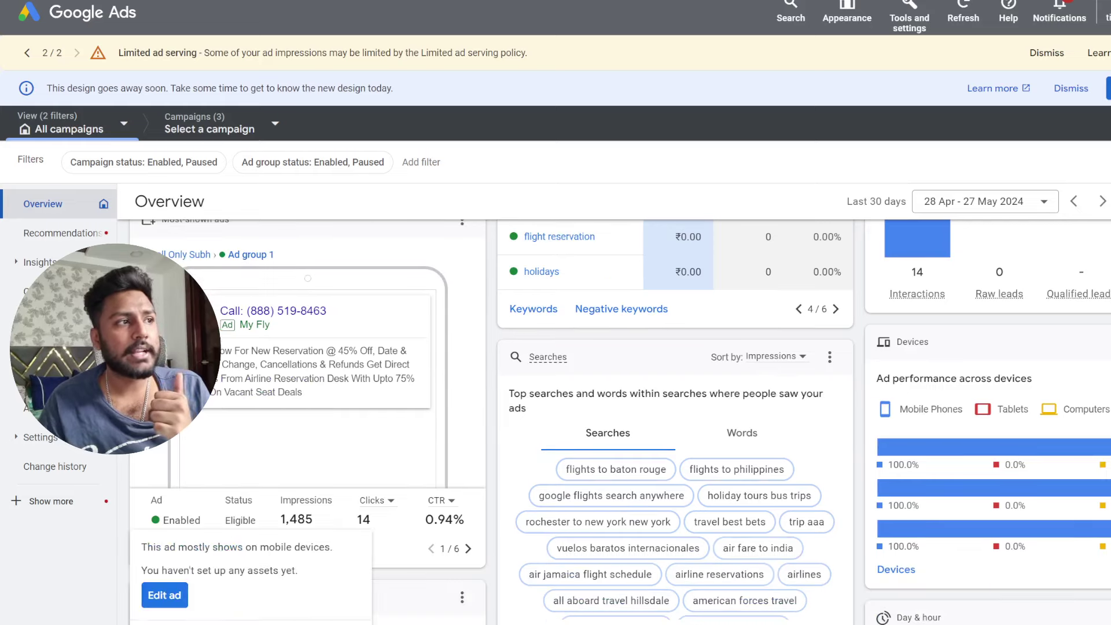
{"action": "left_click_drag", "start_coordinate": [202, 351], "coordinate": [407, 418]}
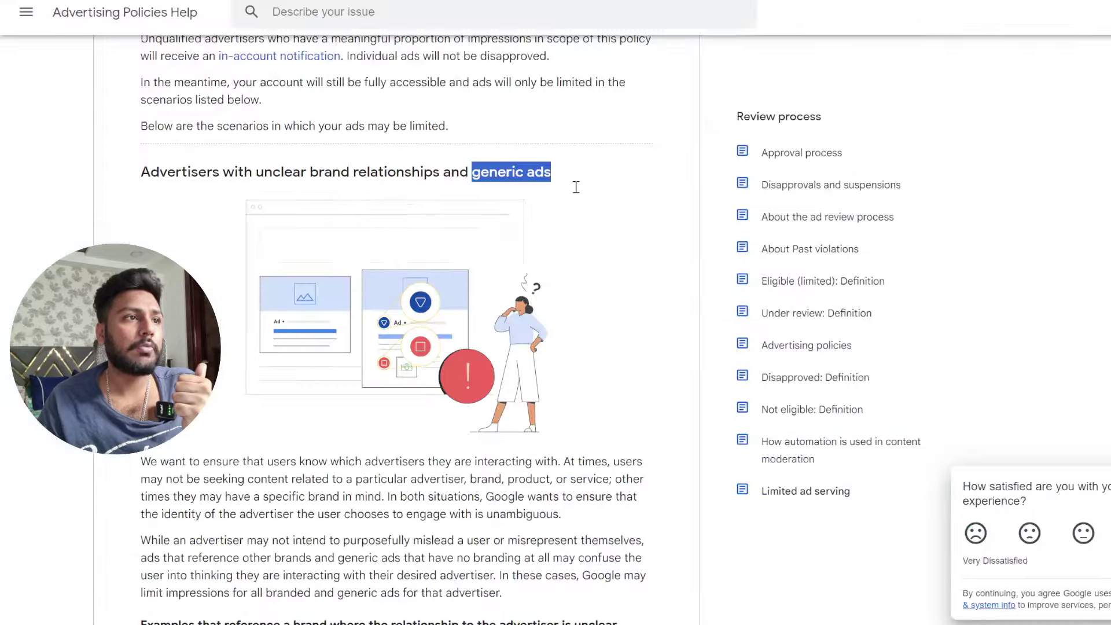
Step: Back in the Limited ad serving policy, read the tips for minimizing limited ad serving, including domain pinning, and the qualified advertiser guidance
{"action": "scroll", "coordinate": [576, 187], "scroll_direction": "down", "scroll_amount": 10}
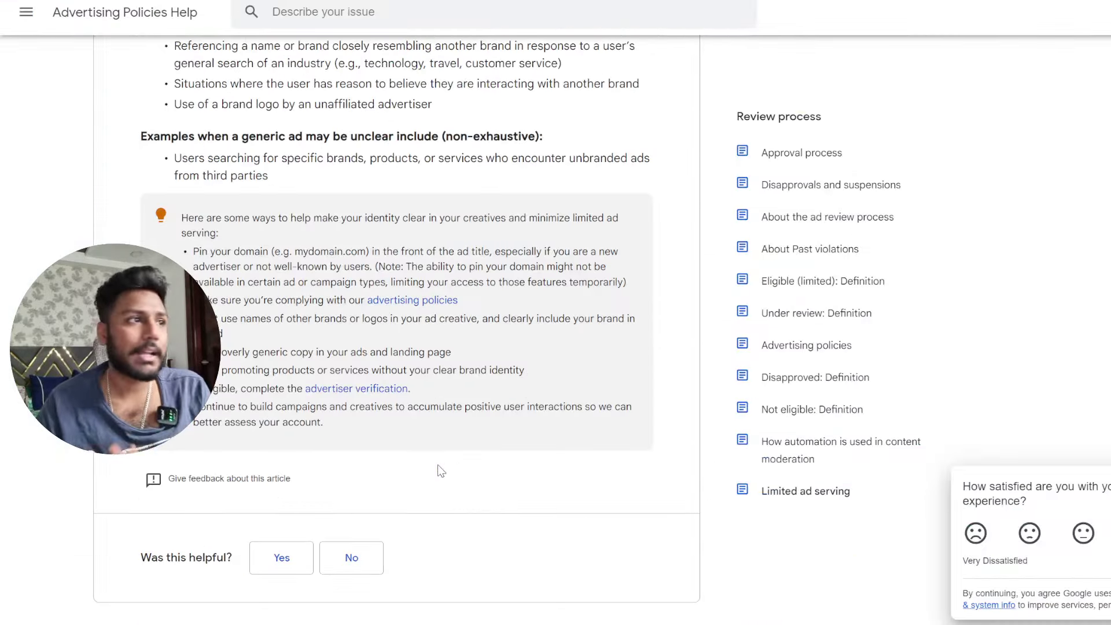
{"action": "left_click_drag", "start_coordinate": [200, 251], "coordinate": [255, 252]}
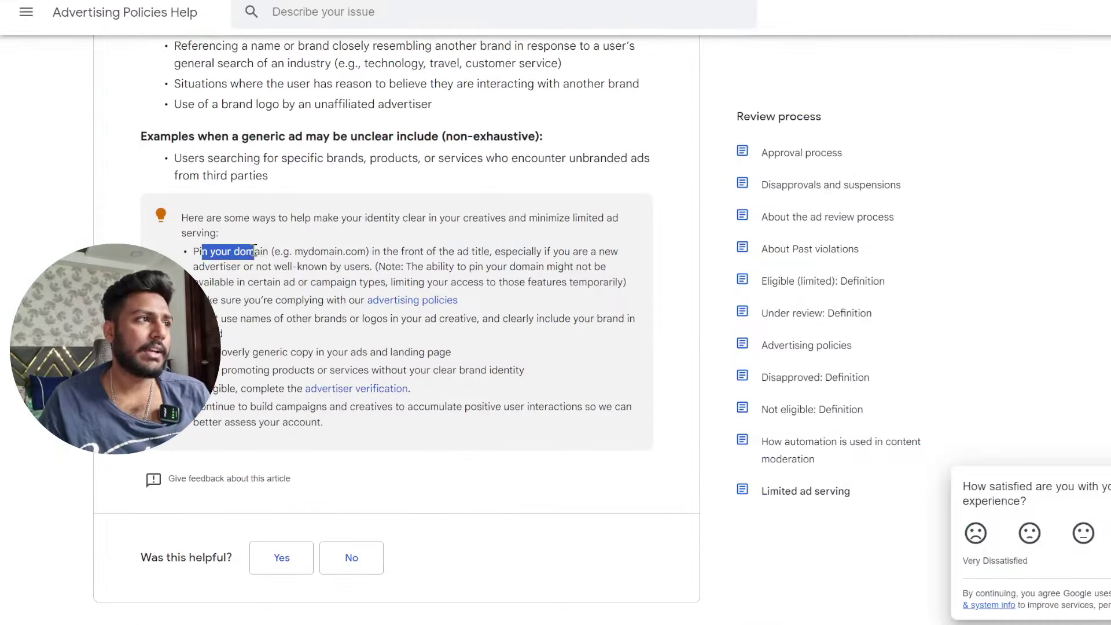
{"action": "left_click", "coordinate": [407, 258]}
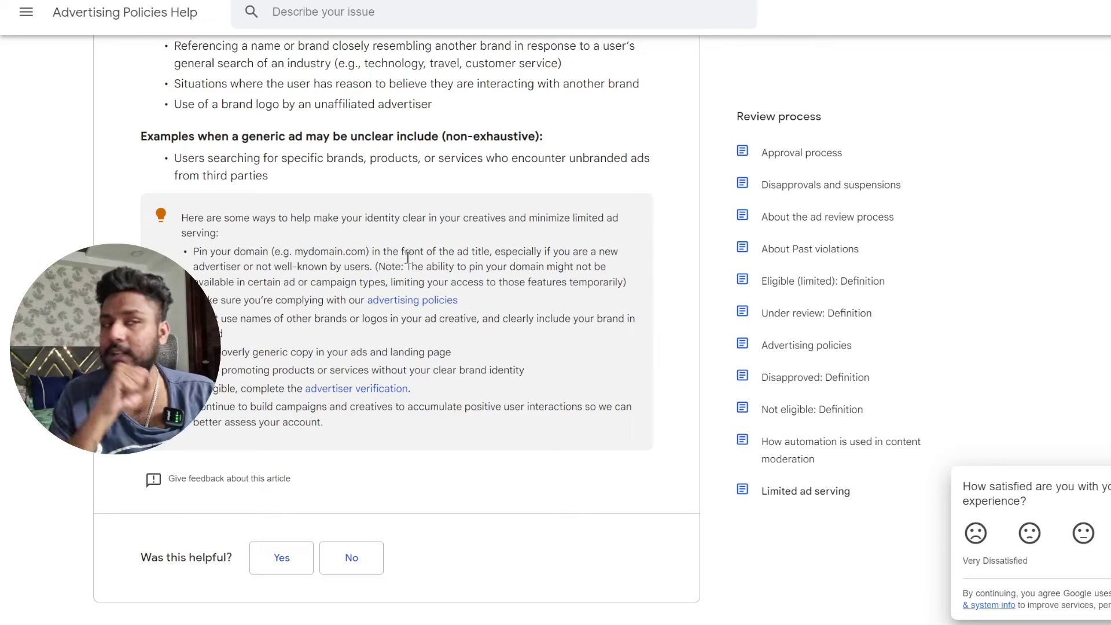
{"action": "scroll", "coordinate": [444, 257], "scroll_direction": "up", "scroll_amount": 8}
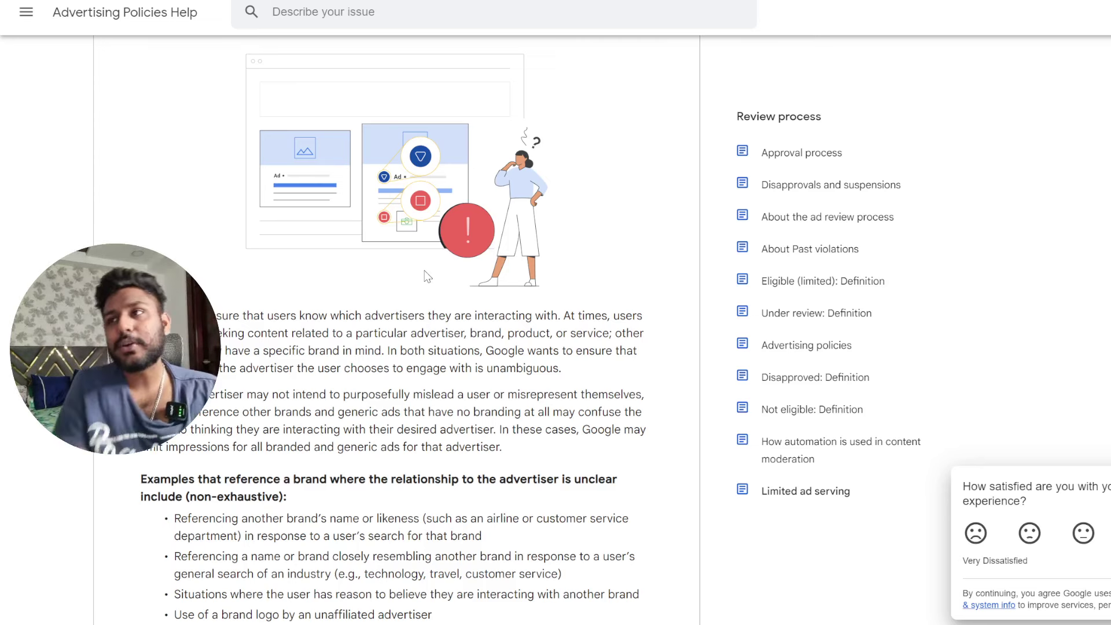
{"action": "scroll", "coordinate": [427, 277], "scroll_direction": "up", "scroll_amount": 6}
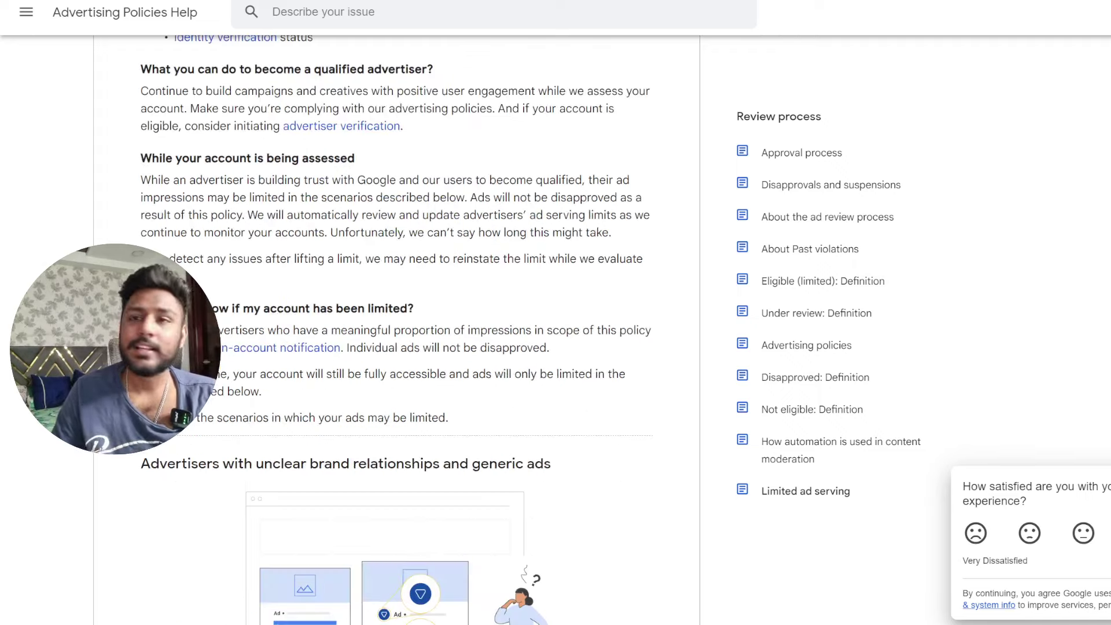